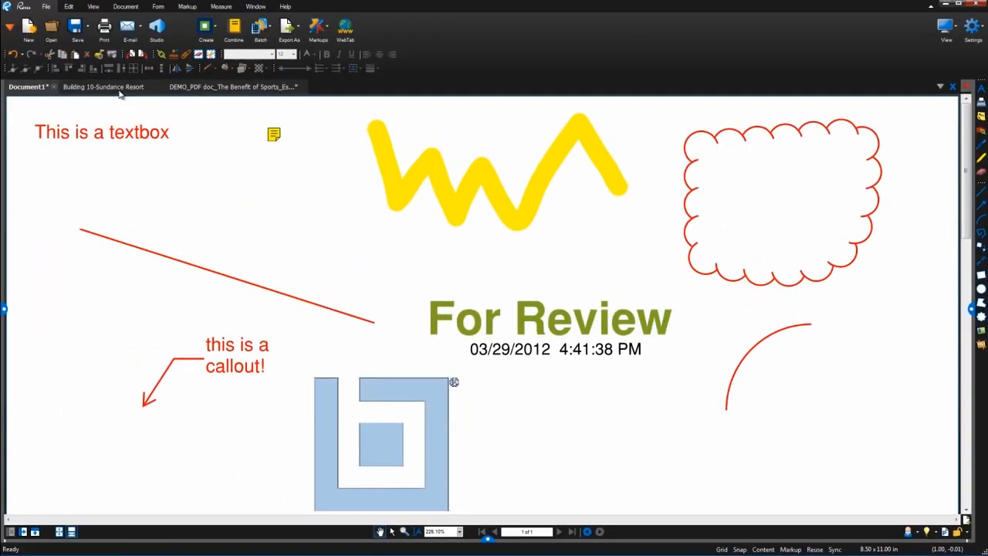
Switch to the Building 10-Sundance Resort drawing, enlarged around grid lines 25 to 32.
left_click(119, 87)
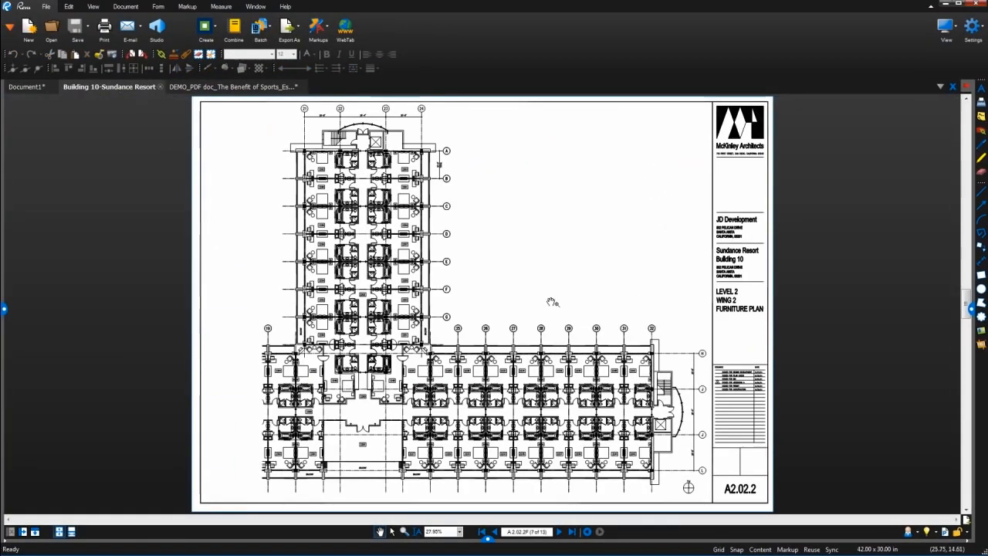
scroll(552, 298, "up", 5)
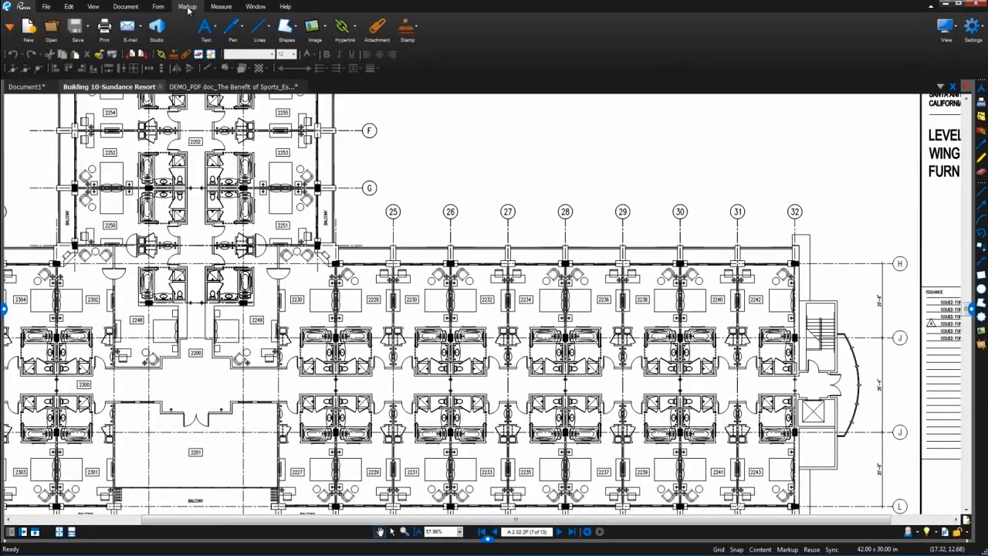
left_click(209, 28)
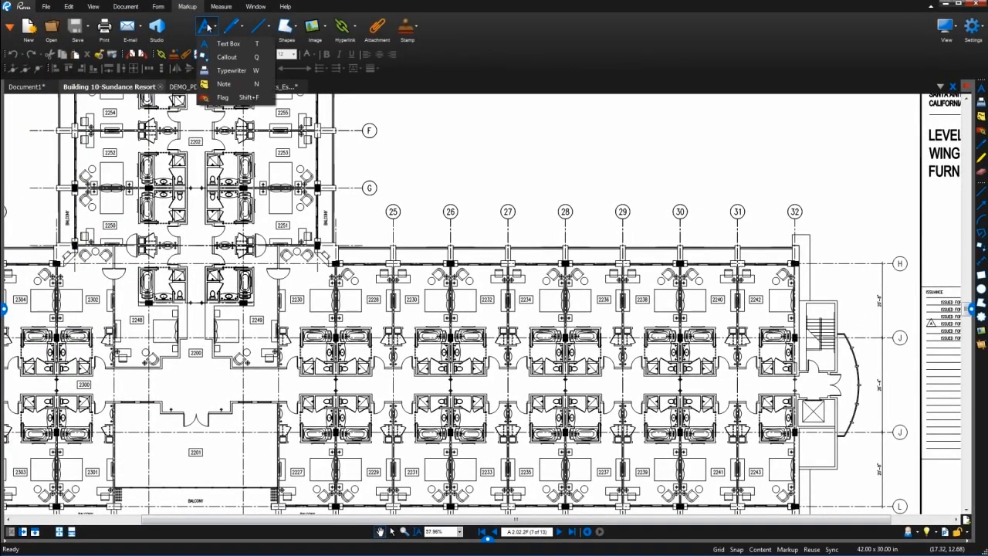
left_click(230, 28)
left_click(263, 28)
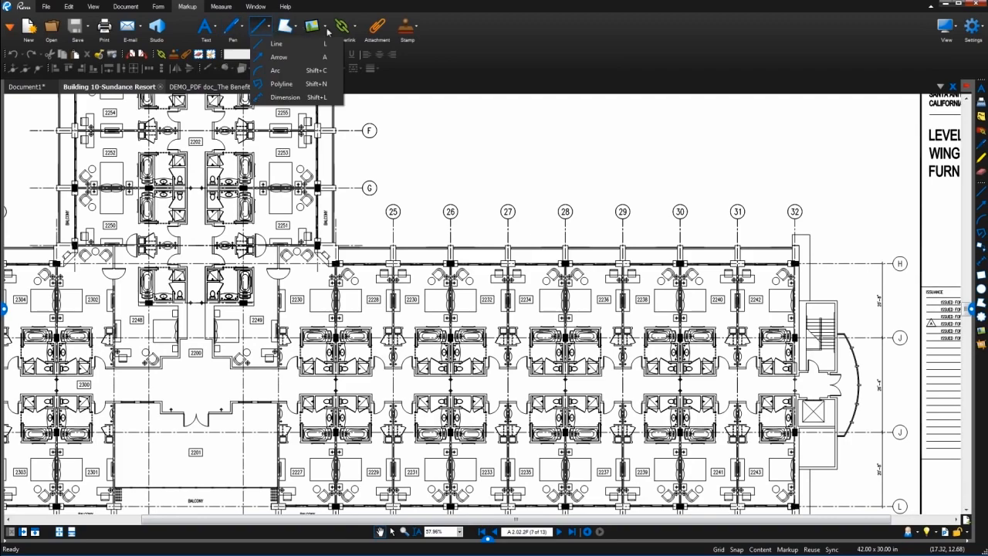
left_click(466, 40)
Add a text box reading "This here is a text box." in the blank area above grid bubbles 25 and 26.
left_click(982, 89)
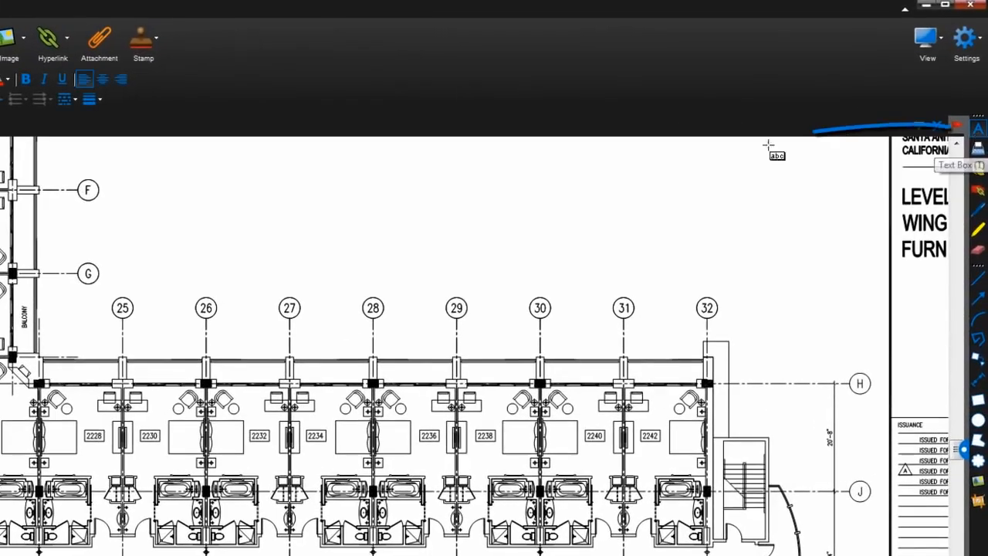
left_click_drag(115, 160, 255, 234)
type("This here is a")
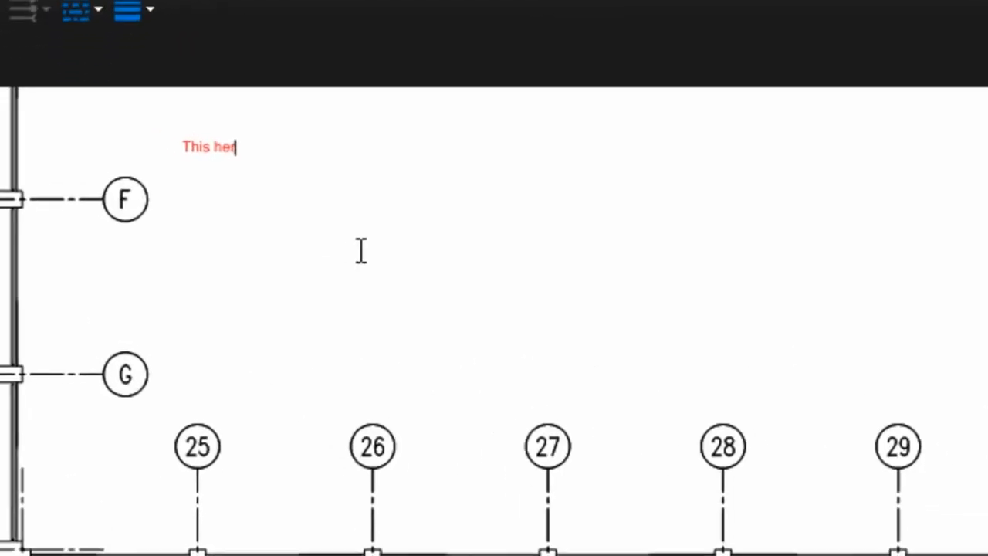
type(" text box")
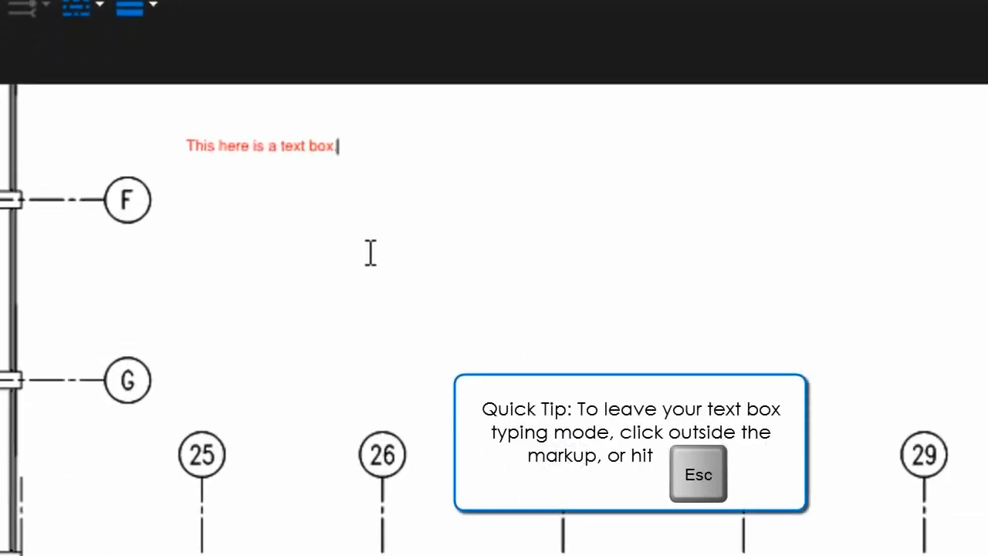
type(".")
key("Escape")
Autosize the text box to fit its text and move it down between the levels of grid lines F and G.
right_click(371, 230)
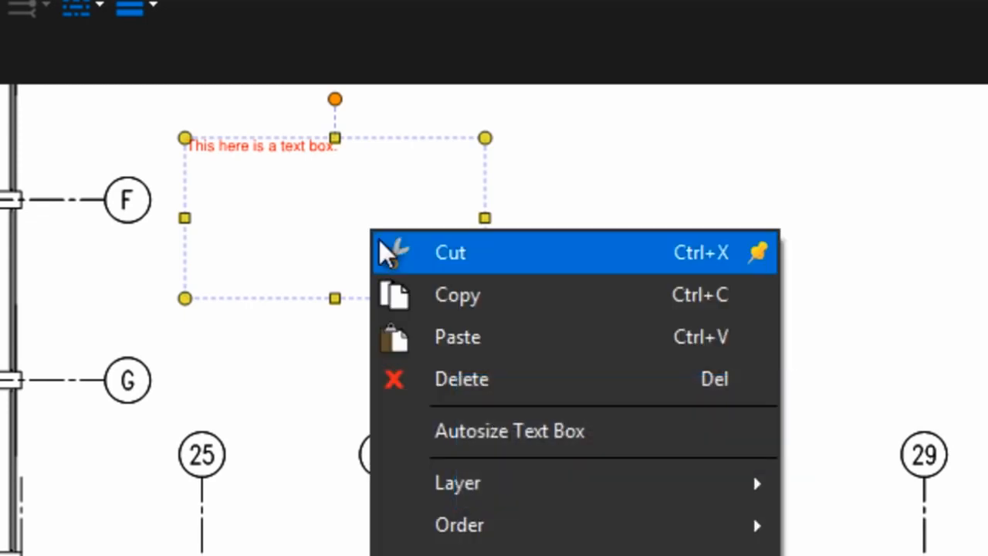
left_click(506, 431)
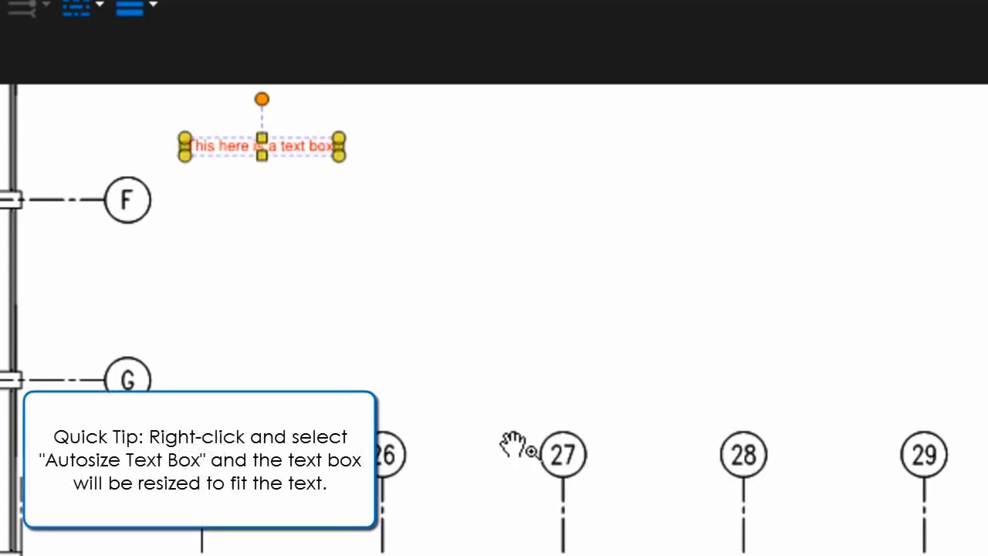
left_click(506, 437)
mouse_move(312, 145)
left_mouse_down()
mouse_move(298, 143)
mouse_move(327, 265)
mouse_move(315, 275)
left_mouse_up()
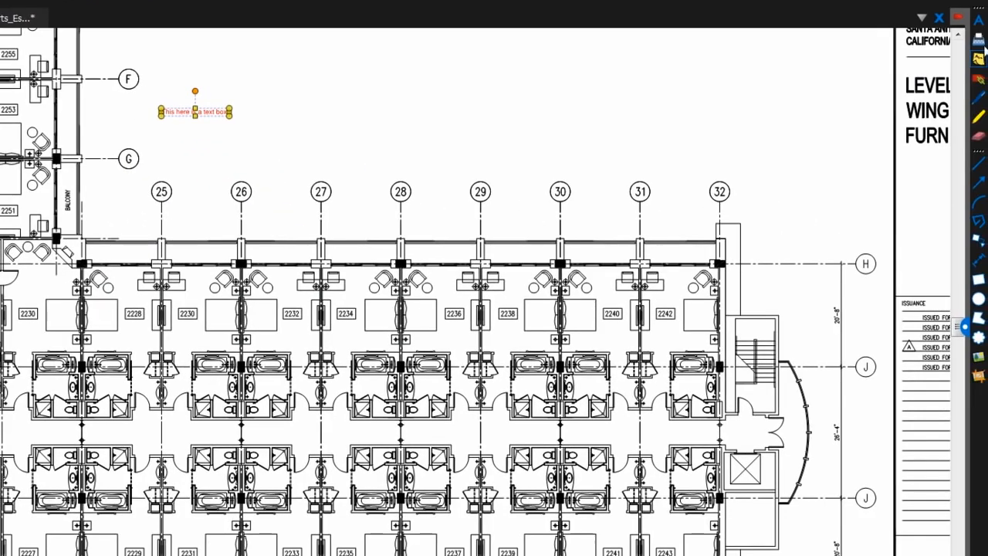
Add typewriter text below the text box reading "The typewriter tool is a little different." and "Click enter to go to the next line." on two lines.
left_click(980, 39)
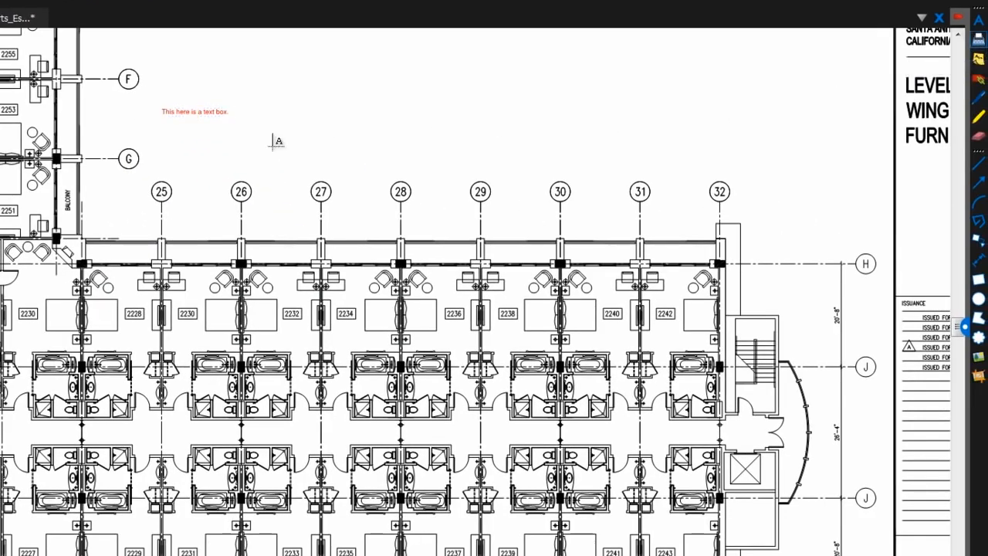
scroll(168, 129, "up", 2)
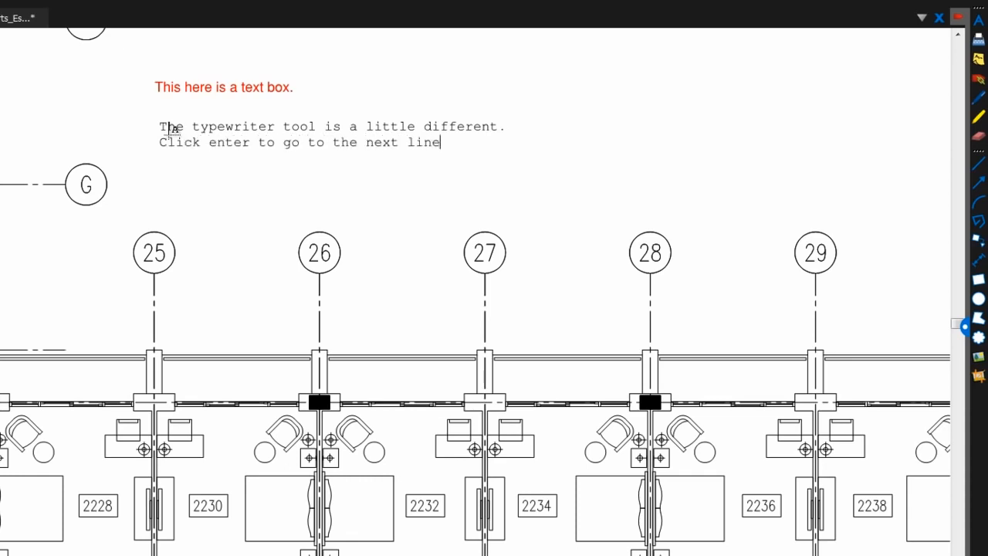
left_click(172, 129)
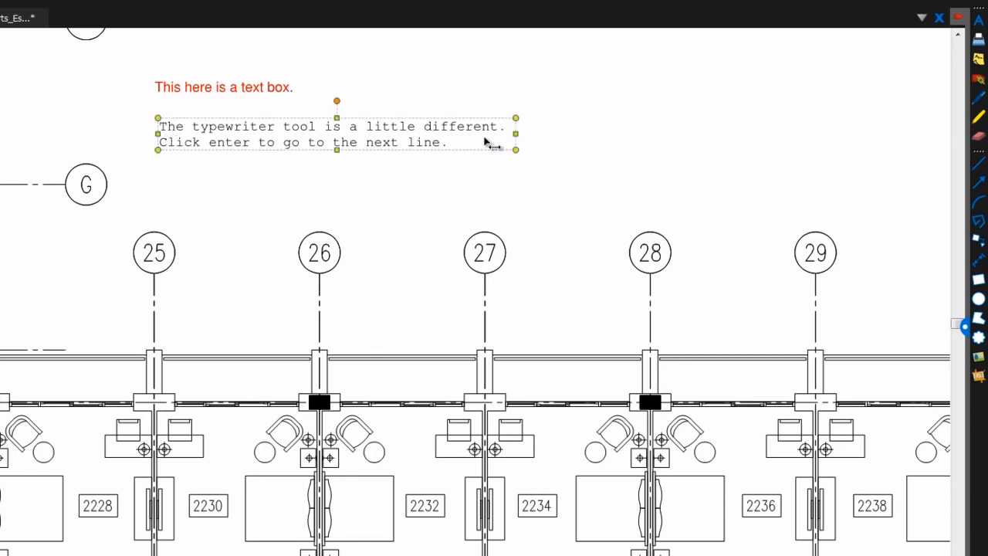
Place a note below the typewriter text saying "Use the note markup to add longer comments to a PDF without cluttering the page." and close its pop-up.
left_click(978, 60)
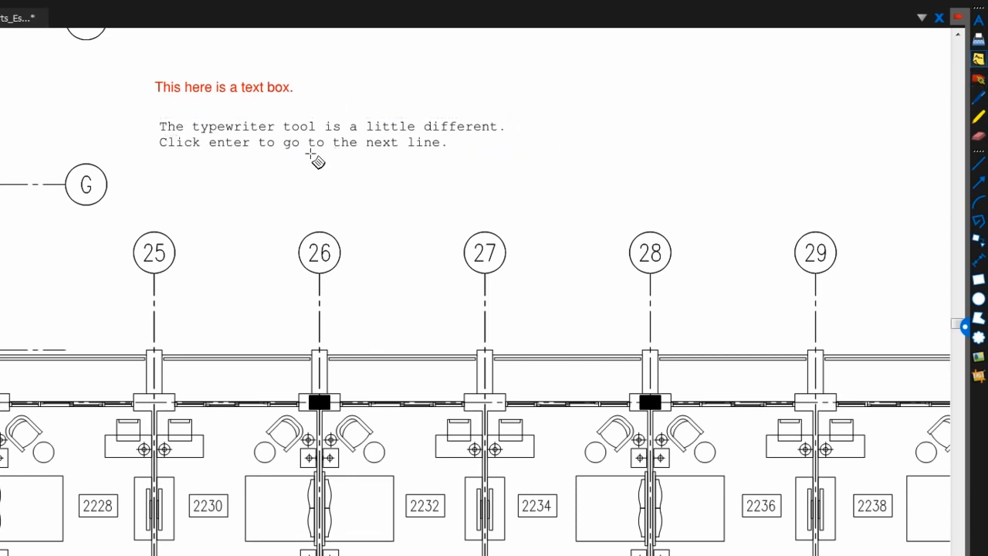
left_click(165, 176)
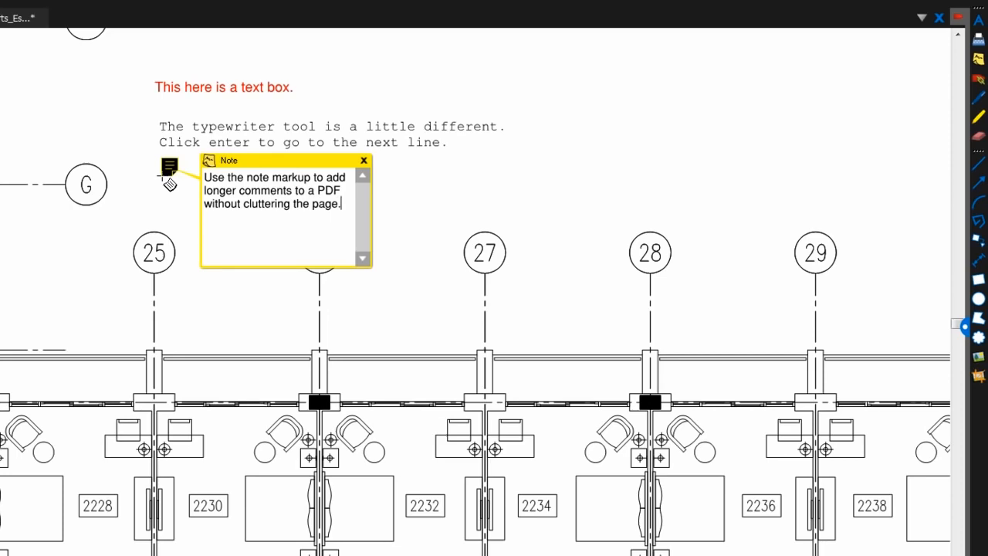
left_click(364, 160)
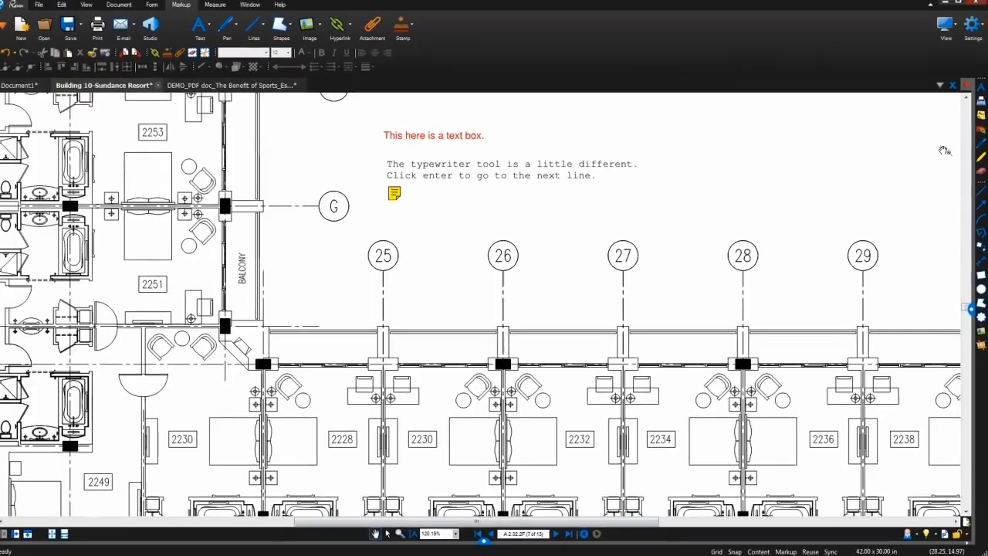
Place a flag beside room 2251 with the text "have we noted the changes made to this room?".
left_click(981, 129)
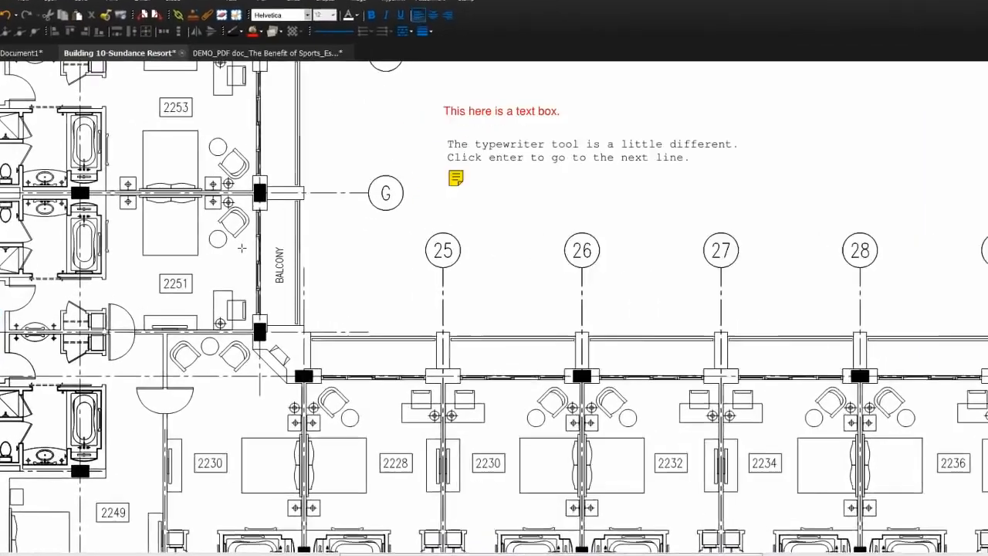
type("have we n")
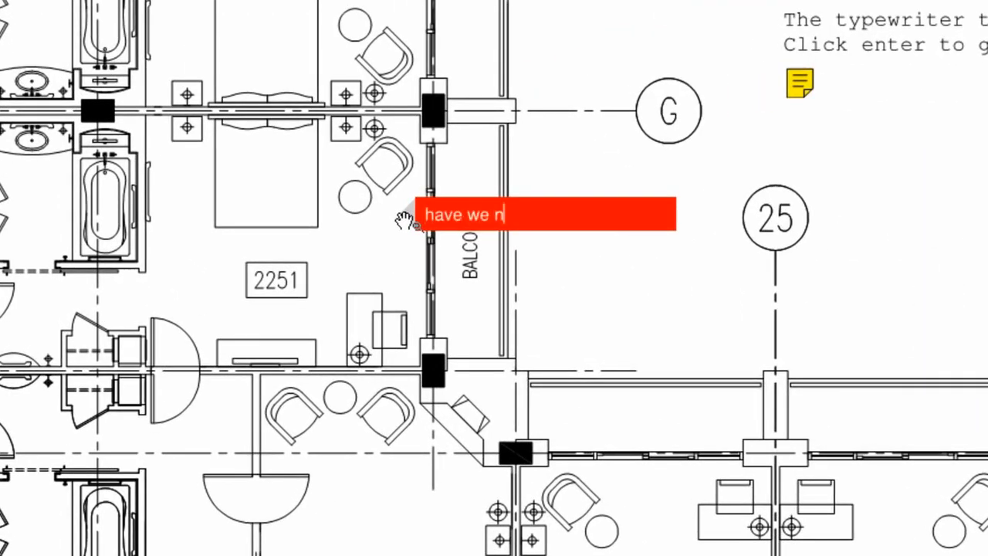
type("oted the changes ")
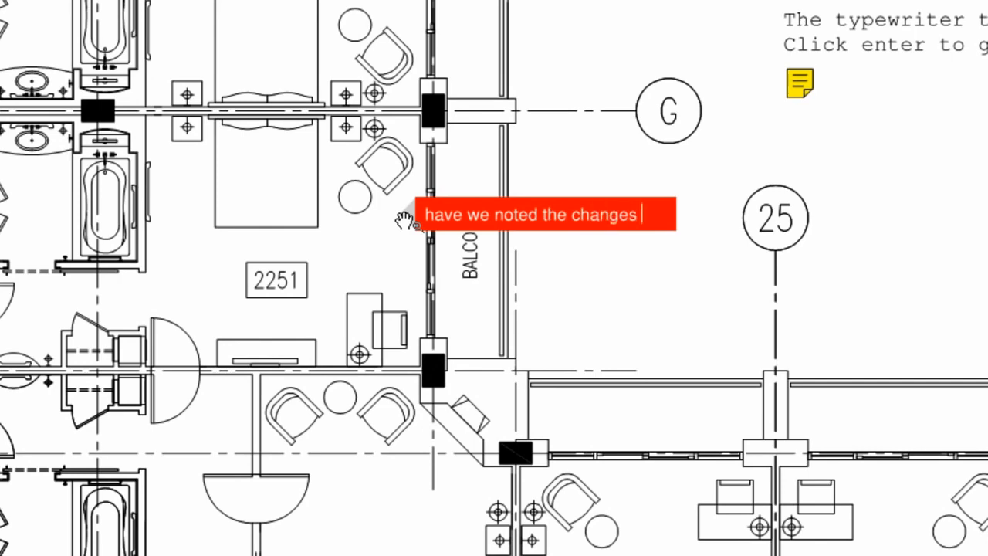
type("made to this room?")
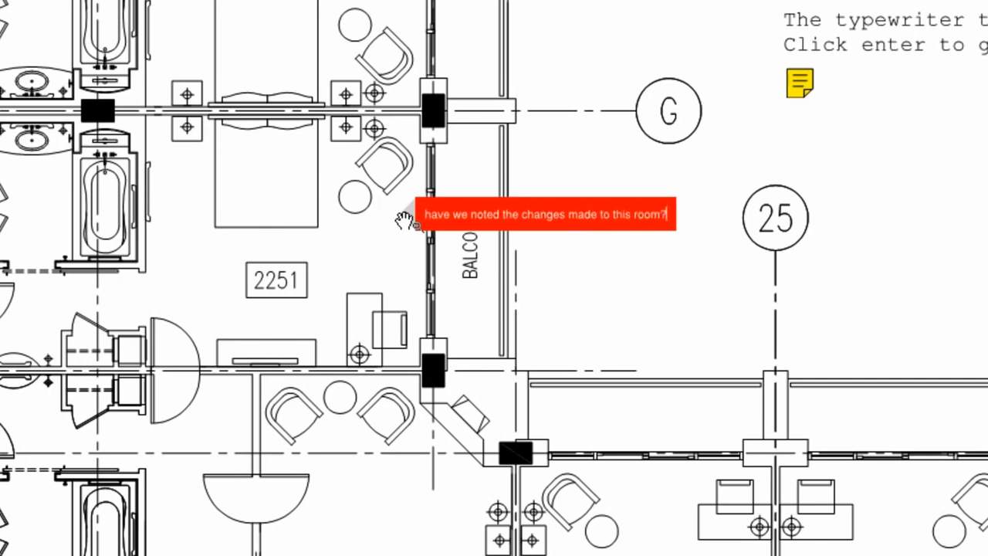
key("Escape")
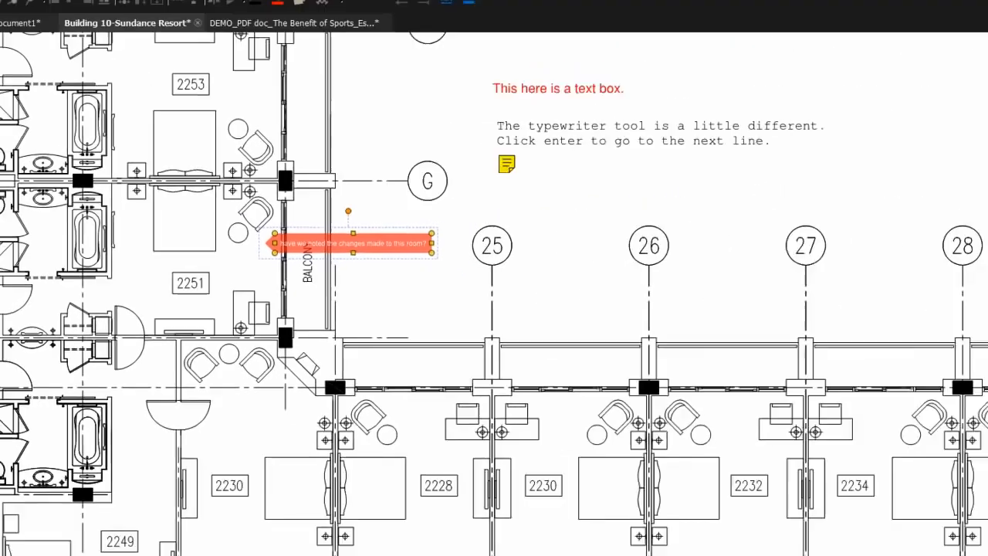
key("Escape")
Circle grid bubble 25 freehand with the Pen tool and highlight grid bubble 26 in yellow.
left_click(982, 149)
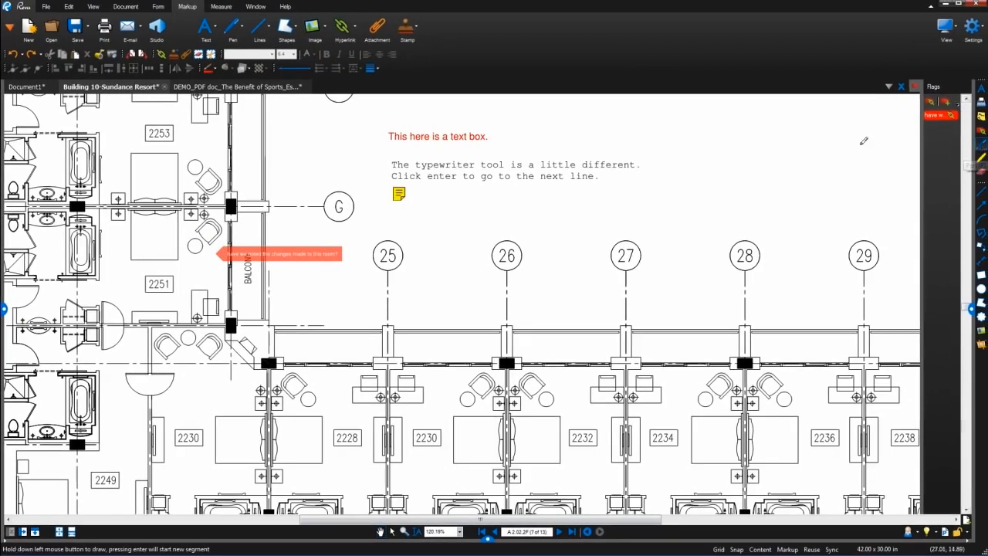
mouse_move(416, 235)
left_mouse_down()
mouse_move(355, 266)
mouse_move(388, 228)
left_mouse_up()
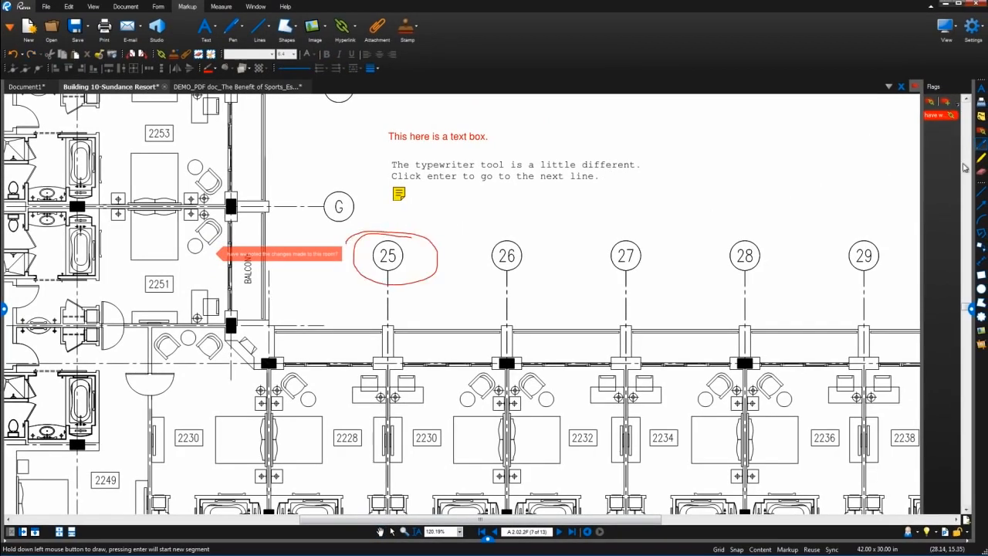
left_click(981, 159)
mouse_move(487, 238)
left_mouse_down()
mouse_move(494, 258)
mouse_move(520, 262)
left_mouse_up()
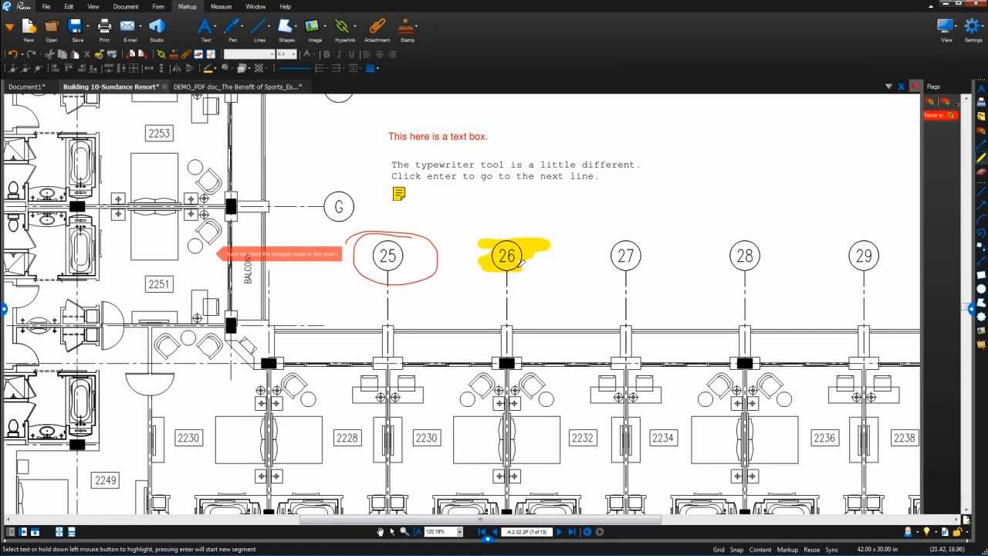
Highlight the text "10%" in the first paragraph of The Benefit of Sports document.
left_click(240, 91)
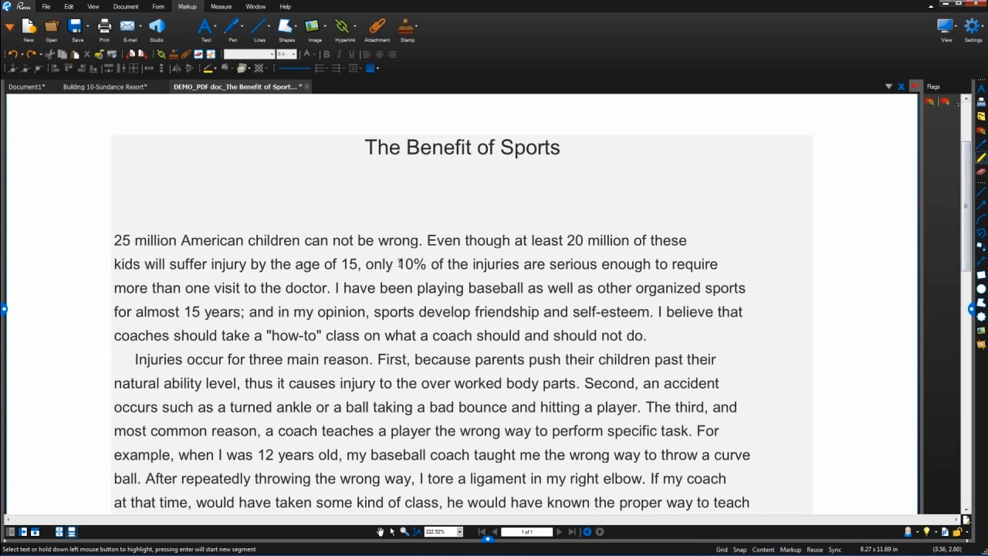
left_click_drag(400, 264, 424, 265)
Return to the Building 10-Sundance Resort drawing and erase the upper stroke of the highlight over grid bubble 26.
left_click(131, 92)
left_click(983, 174)
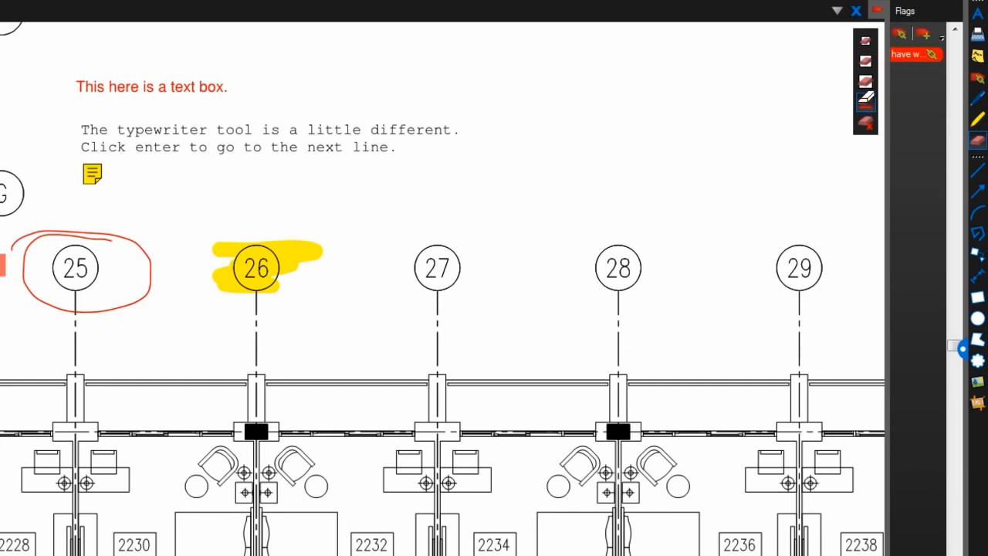
left_click(318, 246)
left_click_drag(317, 246, 309, 254)
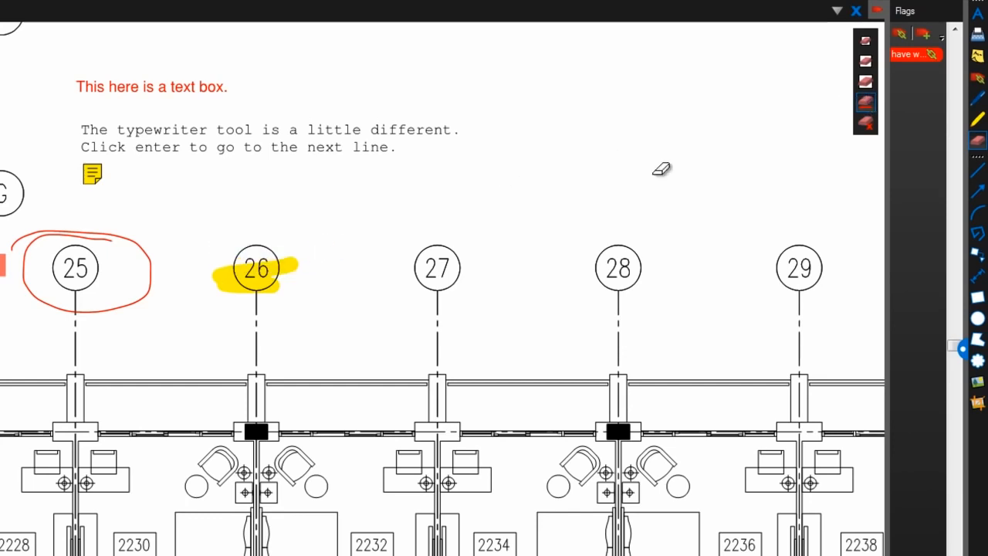
Erase the entire pen circle around grid bubble 25 and rub out the remaining highlight over bubble 26 with the largest eraser.
left_click(866, 123)
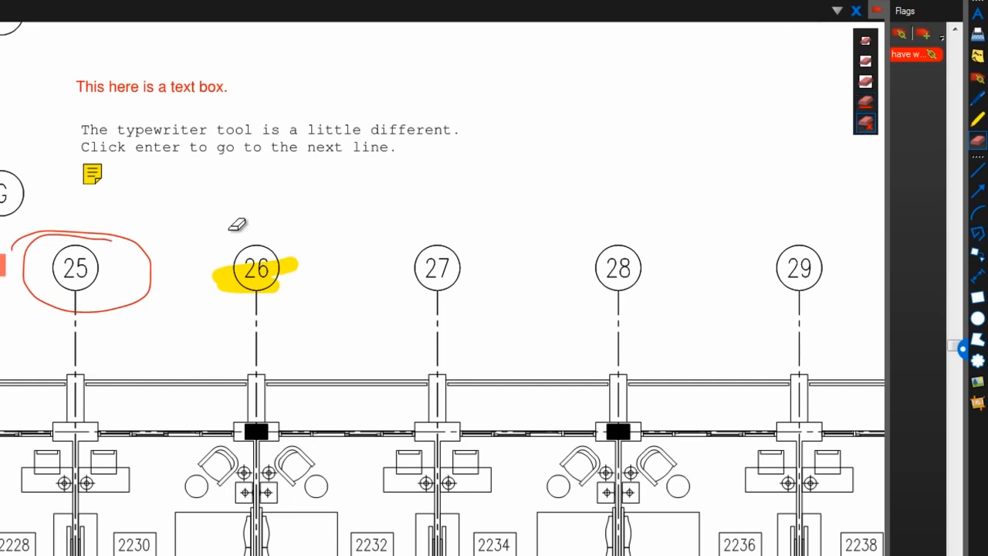
left_click(153, 251)
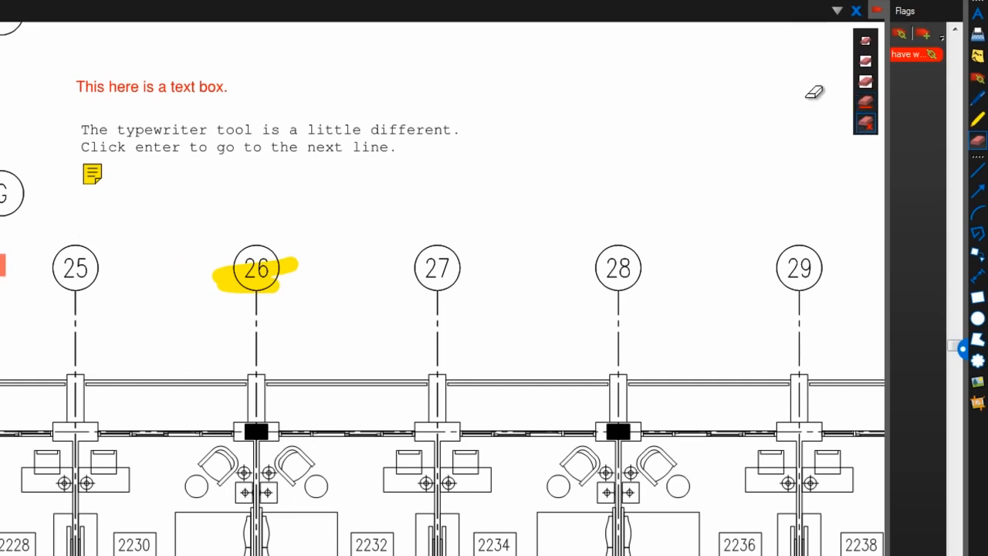
left_click(866, 81)
mouse_move(301, 257)
left_mouse_down()
mouse_move(212, 247)
mouse_move(252, 247)
mouse_move(223, 265)
mouse_move(296, 280)
left_mouse_up()
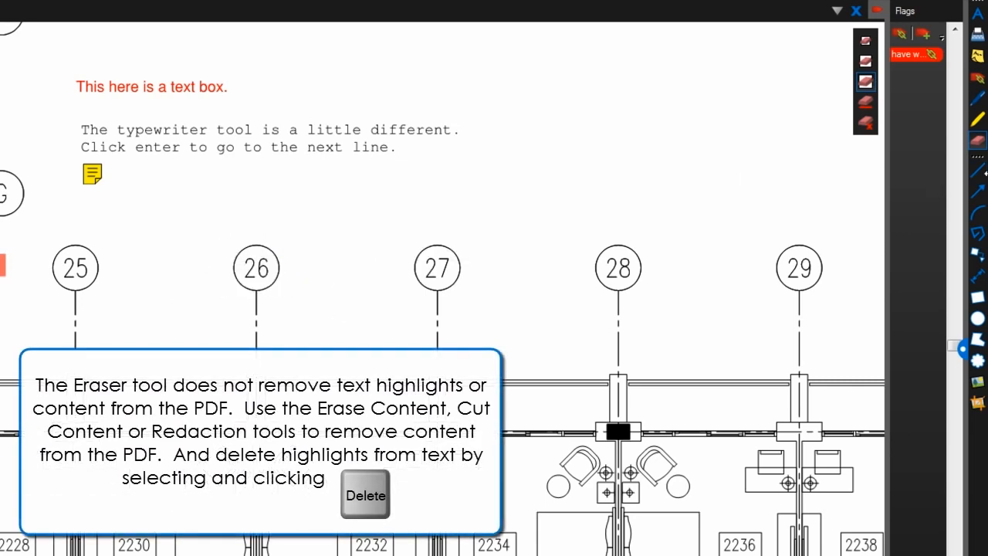
Draw a horizontal line connecting grid bubbles 26 and 27, and a diagonal line snapped to 45 degrees above bubble 28.
left_click(981, 173)
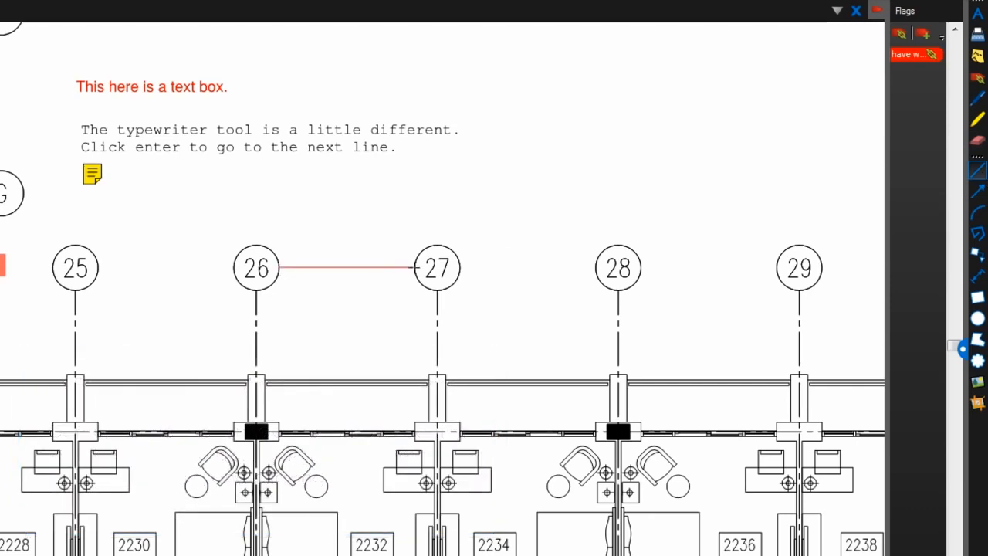
left_click(415, 267)
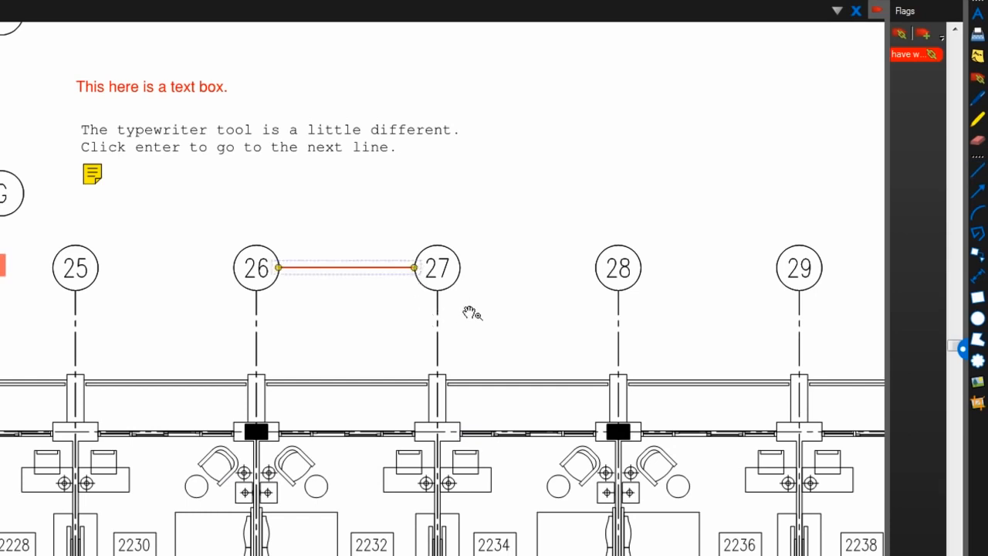
left_click(979, 176)
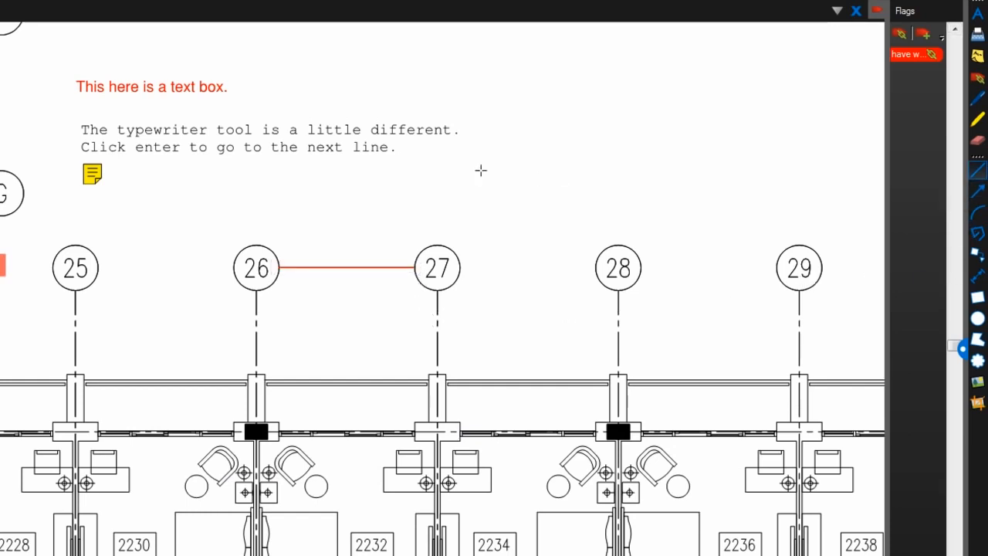
left_click(527, 171)
key("shift")
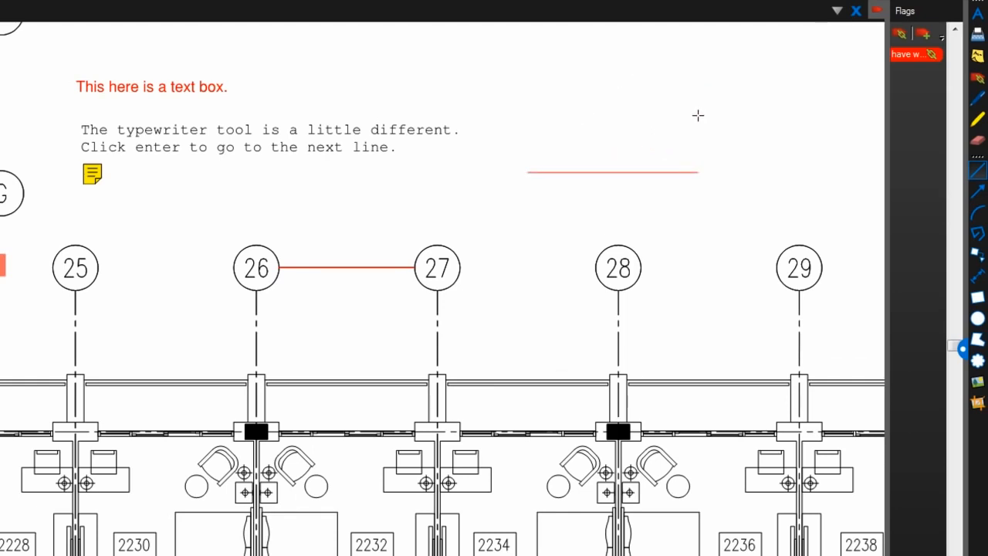
left_click(680, 95)
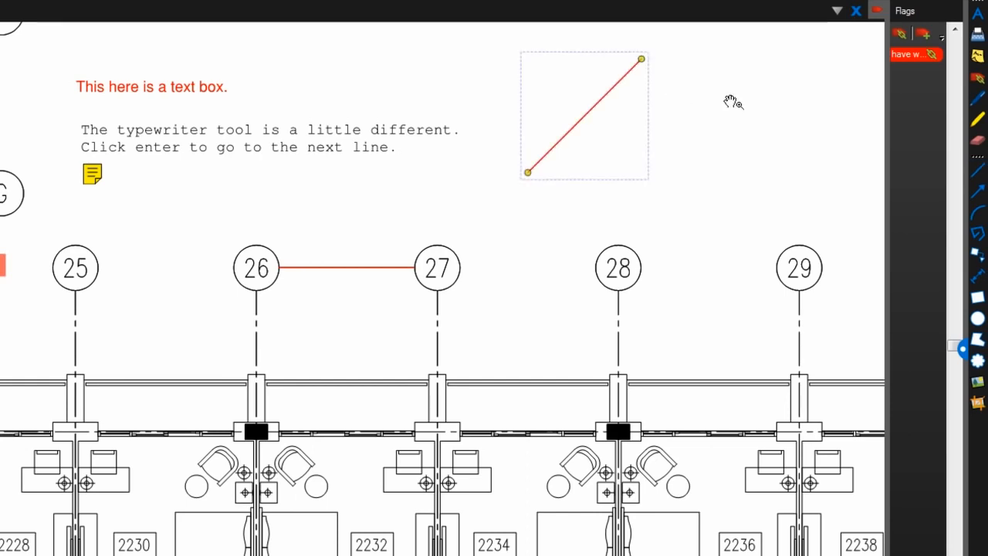
Draw an arrow snapped to 45 degrees from above grid bubbles 25 and 26 up across the text box and typewriter notes.
left_click(977, 190)
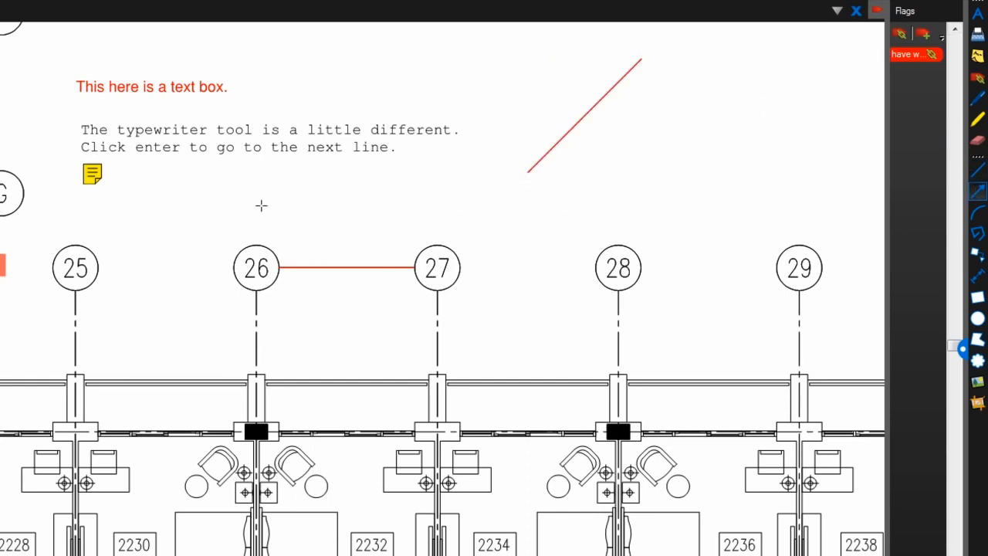
left_click(141, 218)
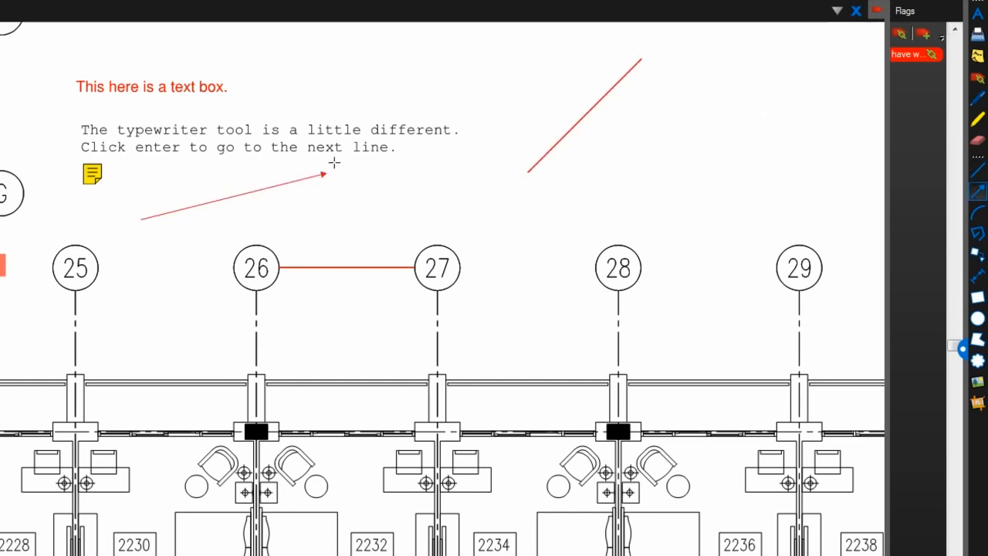
left_click(369, 109)
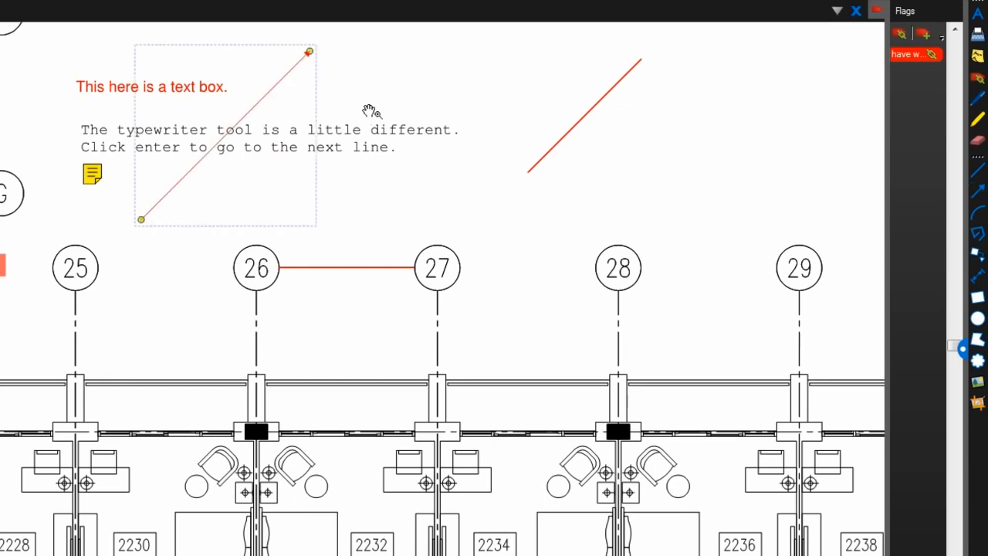
Draw a quarter arc around grid bubble 25 and extend its end point clockwise to form an almost complete circle.
left_click(978, 213)
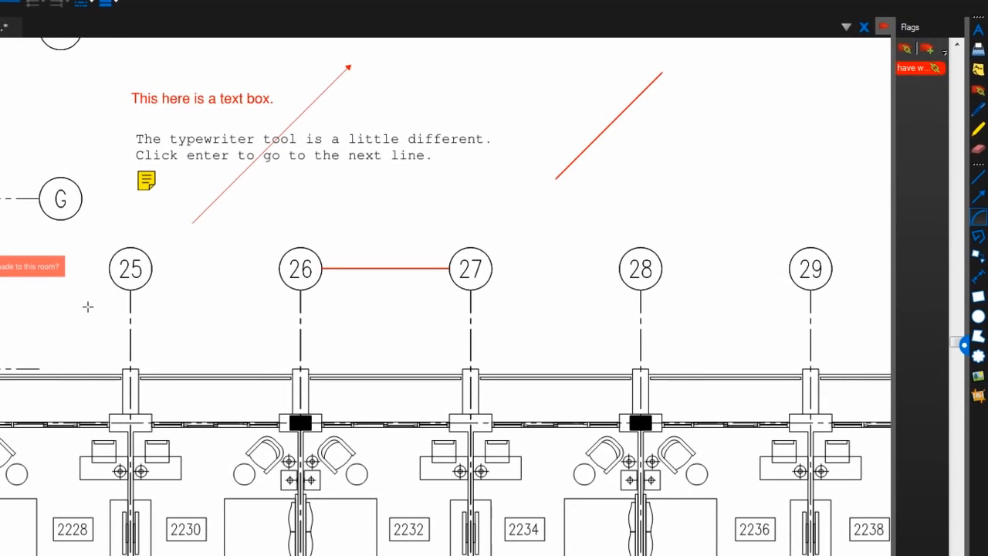
mouse_move(88, 307)
left_mouse_down()
mouse_move(95, 214)
mouse_move(146, 203)
mouse_move(241, 214)
mouse_move(231, 187)
mouse_move(189, 214)
left_mouse_up()
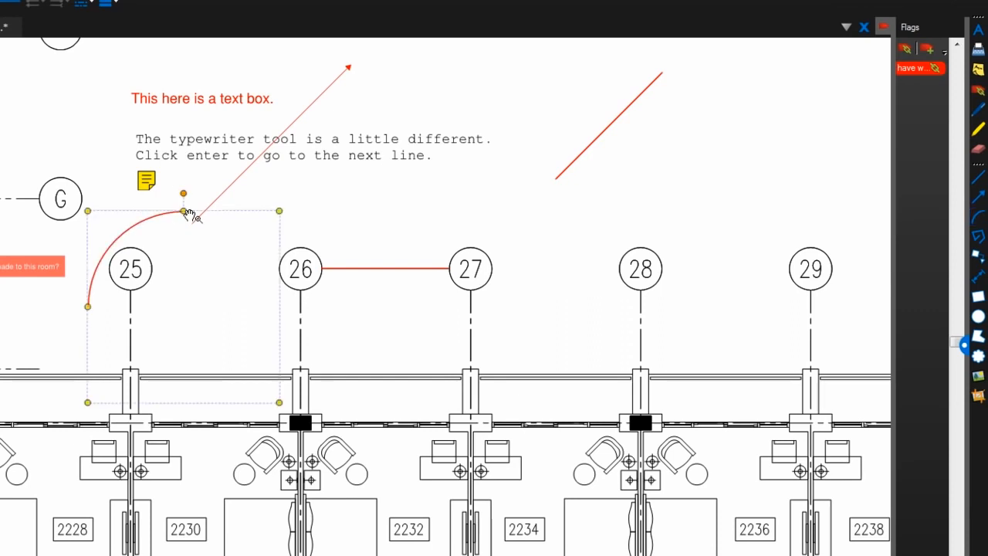
mouse_move(193, 220)
left_mouse_down()
mouse_move(225, 229)
mouse_move(257, 259)
mouse_move(267, 299)
left_mouse_up()
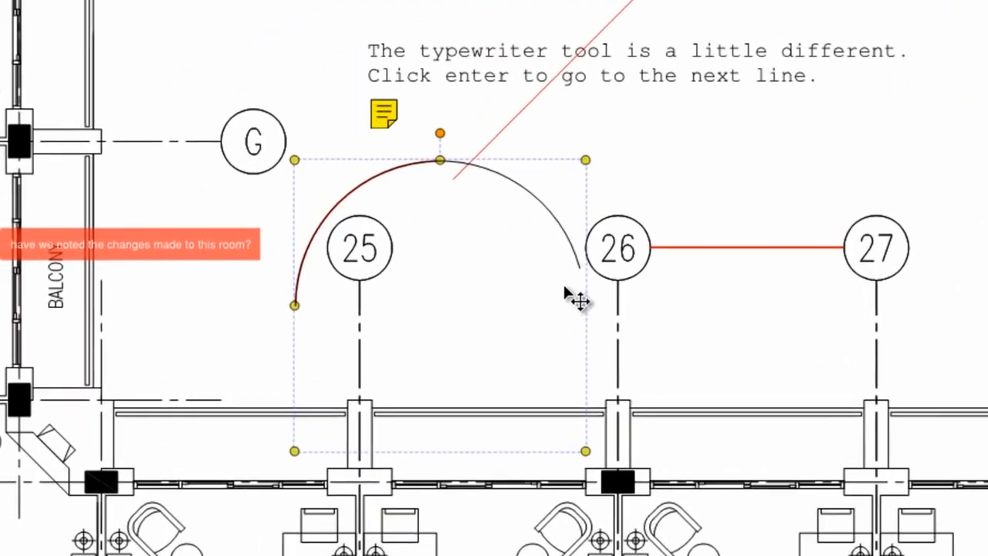
left_click_drag(578, 299, 309, 342)
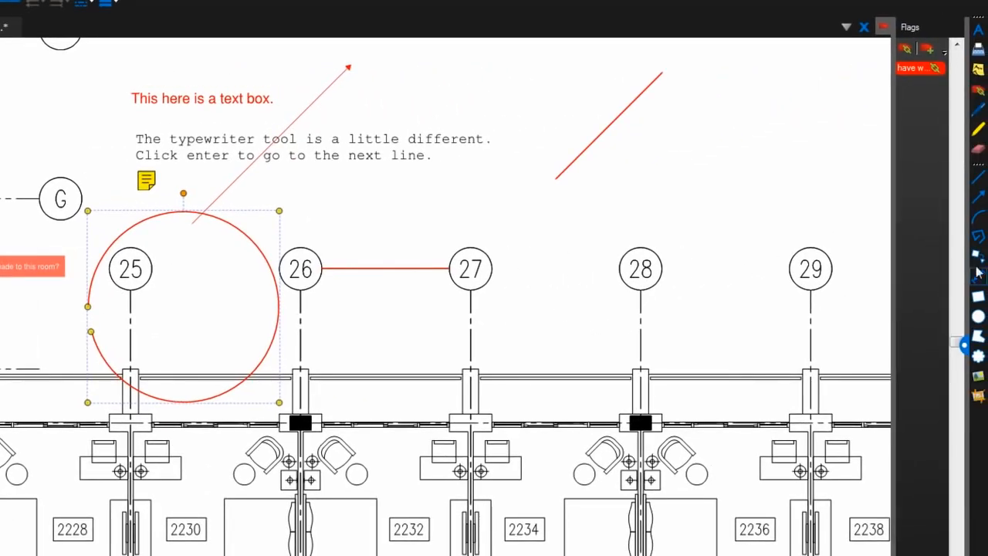
Draw an open four-segment polyline around grid bubble 28.
left_click(975, 242)
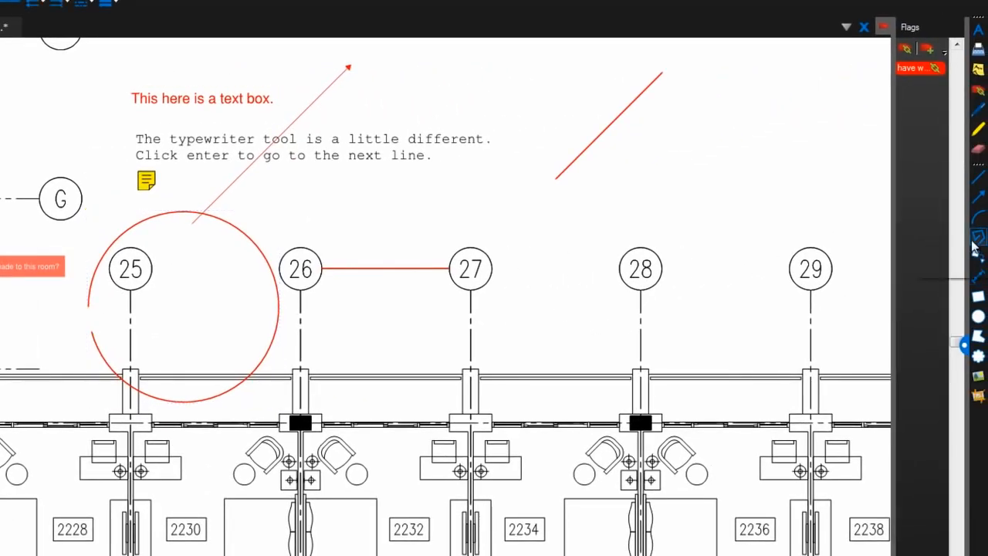
left_click(664, 180)
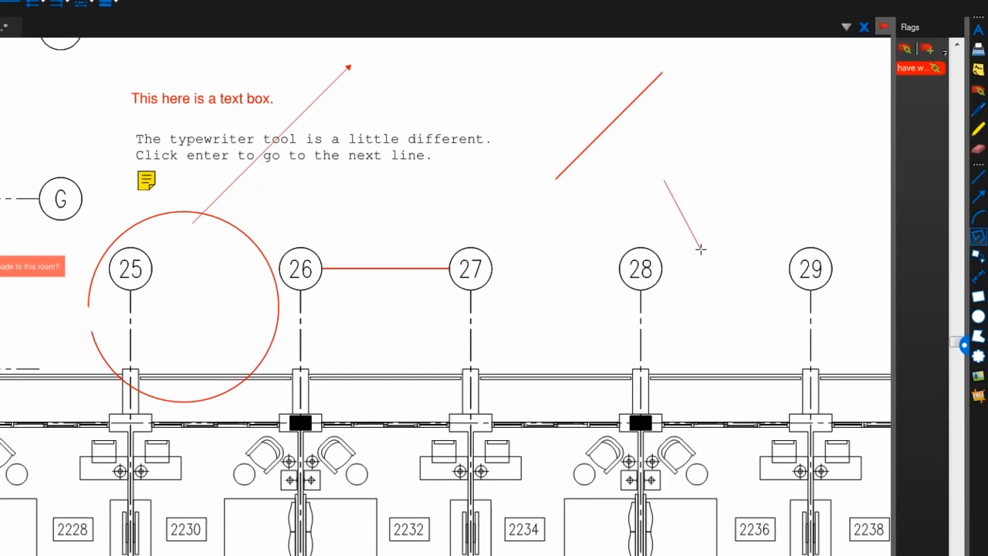
left_click(728, 308)
left_click(561, 333)
left_click(559, 219)
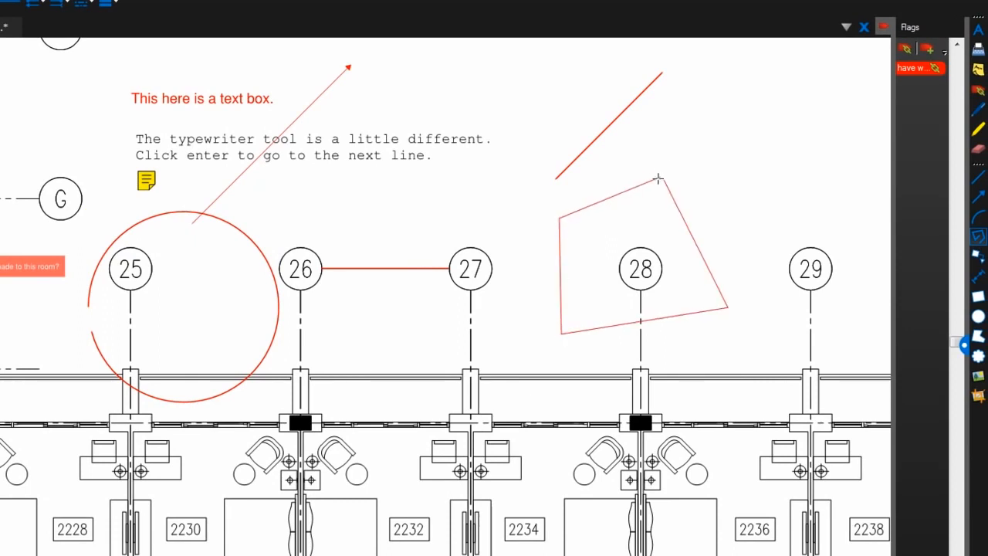
double_click(692, 137)
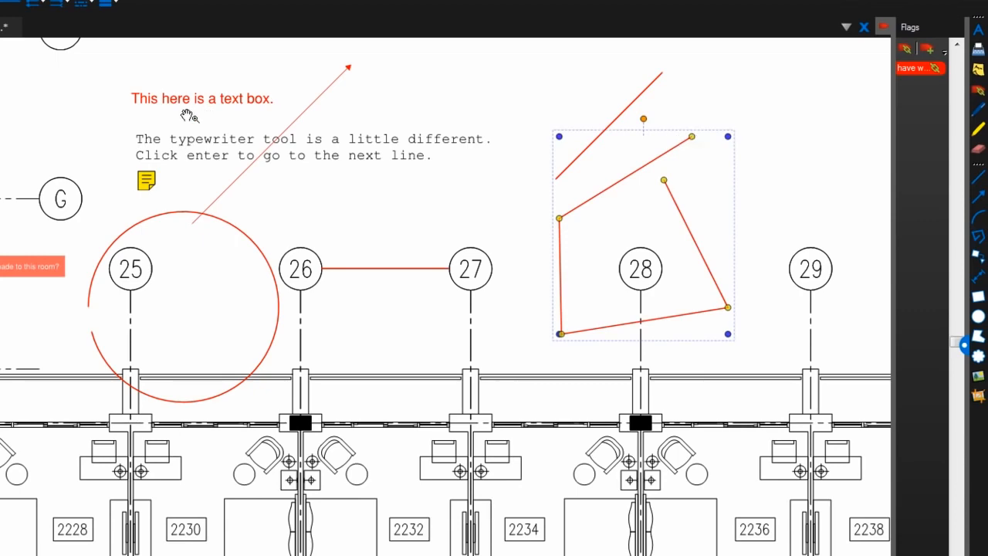
Add a callout pointing to the chair in room 2253 reading "what color will the chairs be?" and reposition its text beside the 2253 room label.
mouse_move(57, 157)
left_mouse_down()
mouse_move(298, 245)
mouse_move(452, 258)
mouse_move(589, 308)
left_mouse_up()
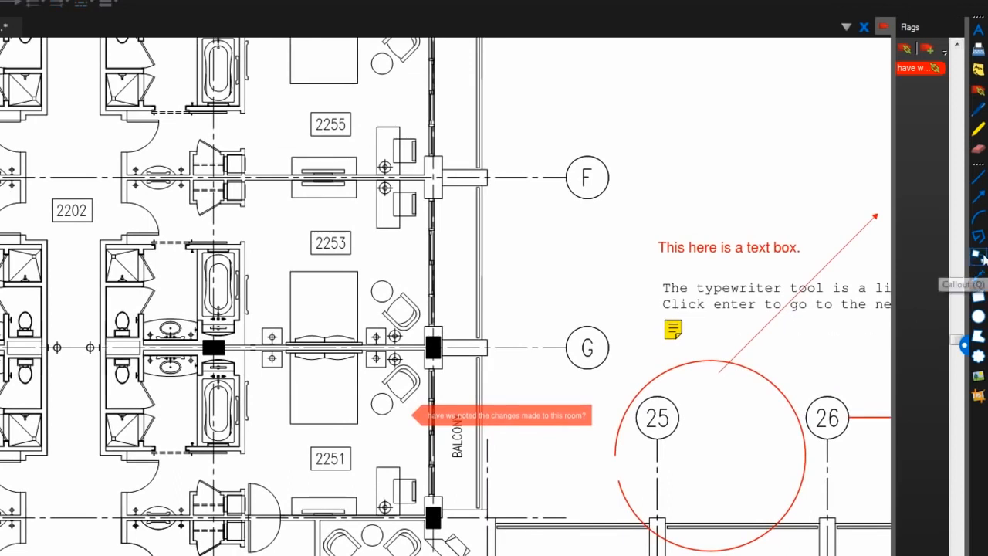
left_click(977, 256)
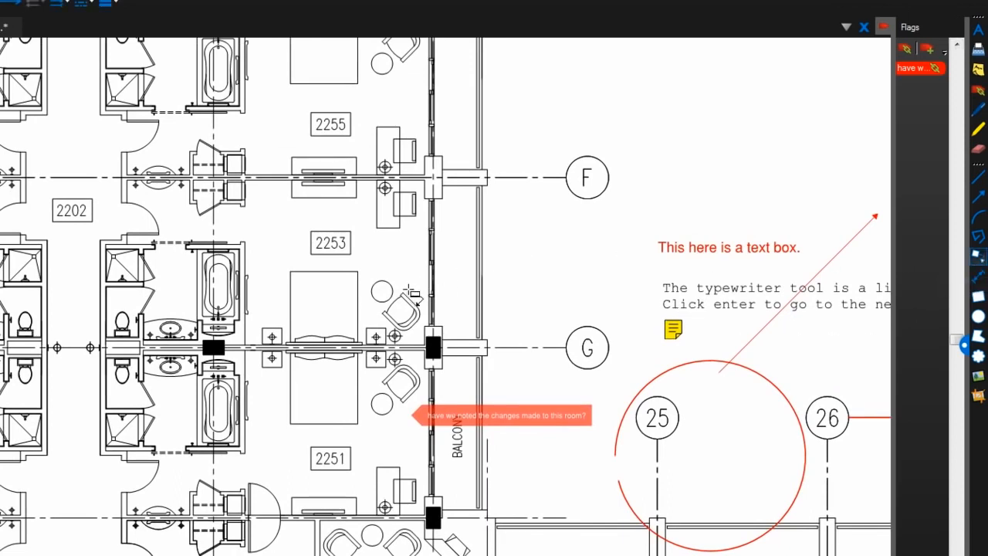
left_click_drag(409, 292, 518, 239)
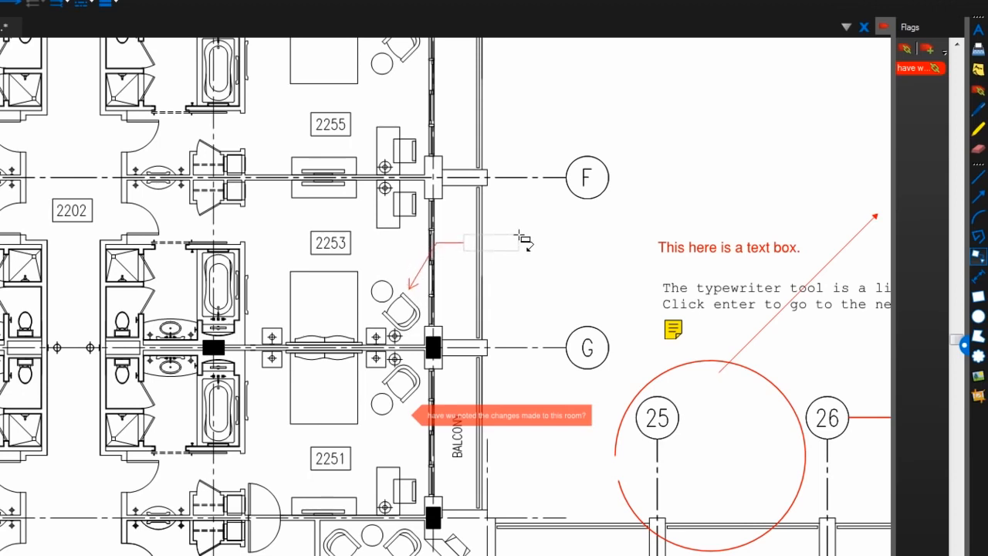
mouse_move(523, 241)
left_mouse_down()
mouse_move(239, 241)
mouse_move(430, 264)
mouse_move(570, 235)
left_mouse_up()
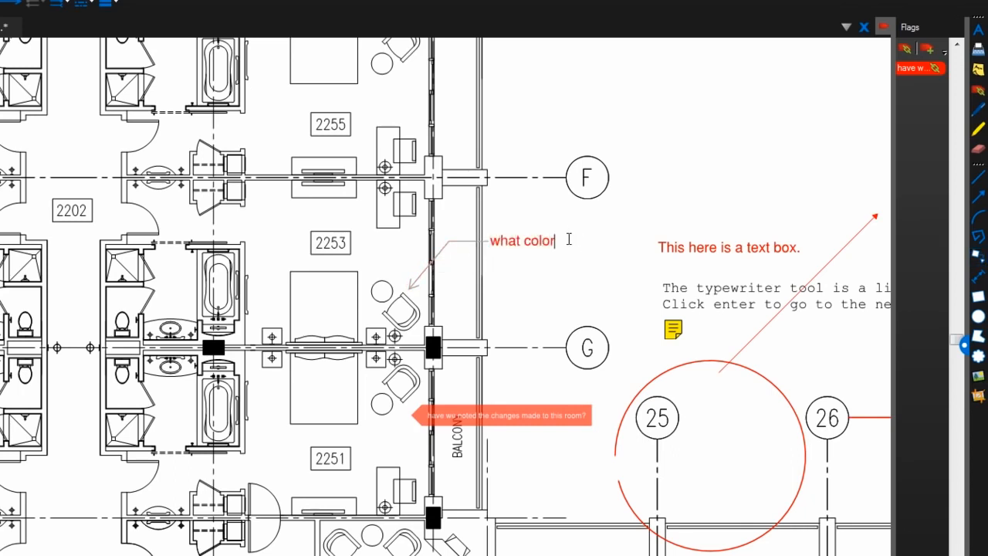
type("what color will the chairs be?")
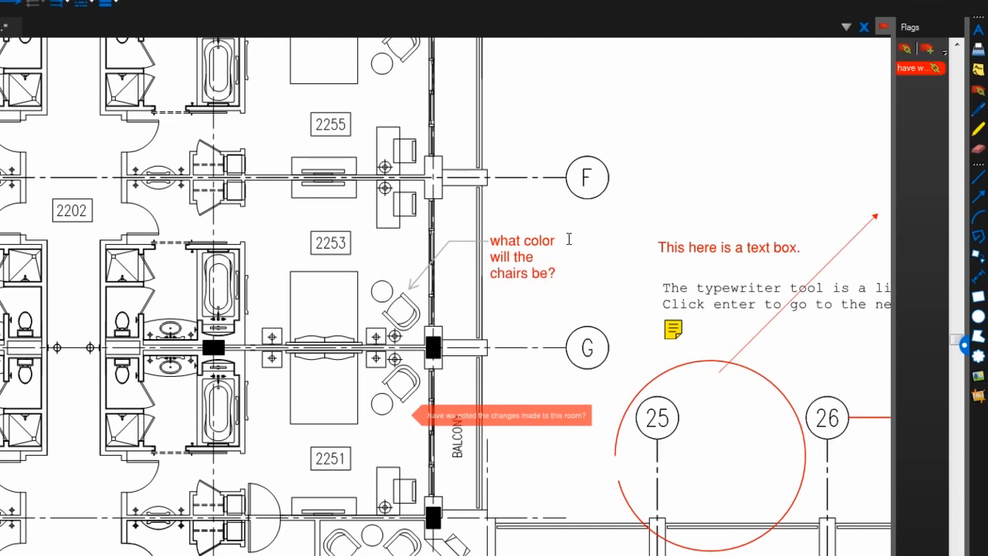
key("Escape")
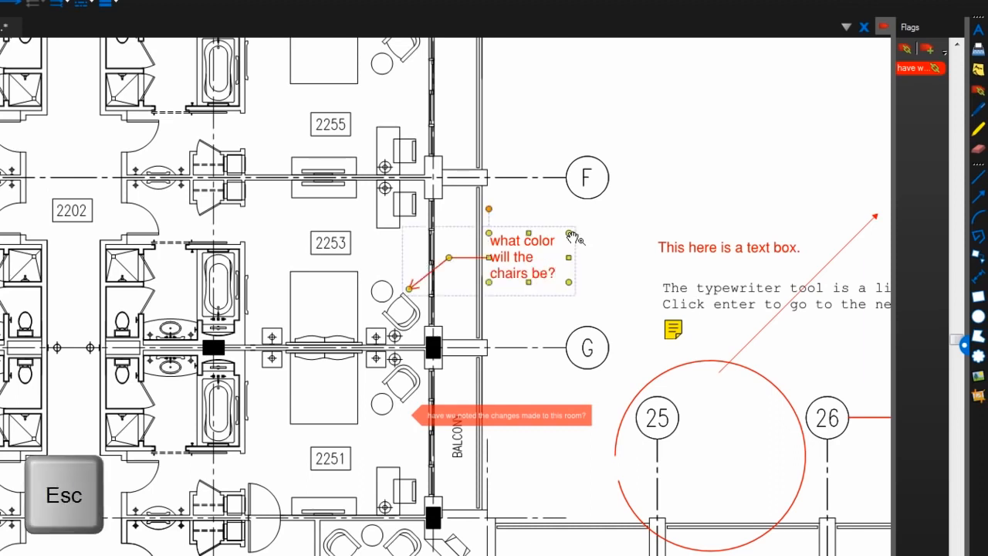
left_click_drag(569, 258, 307, 224)
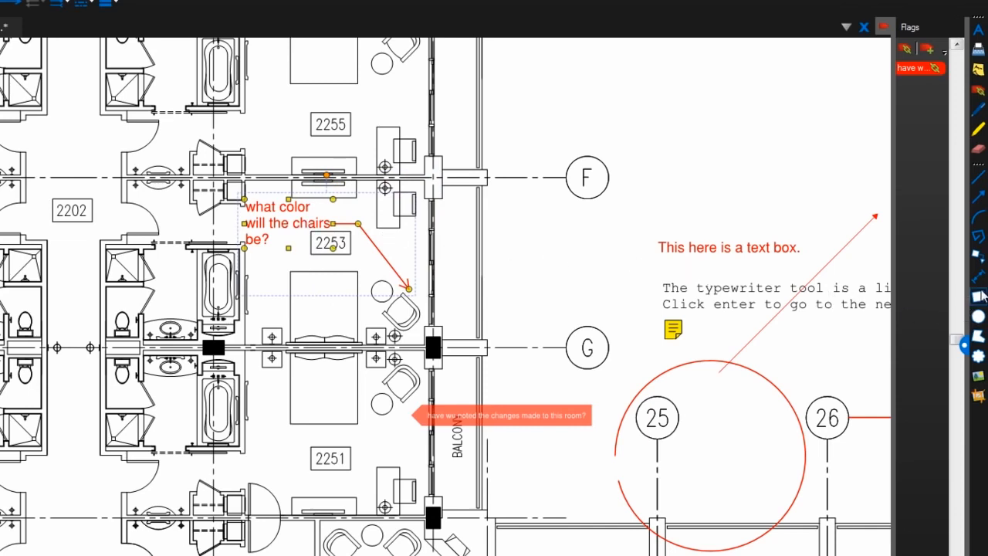
Add a dimension line along hallway 2202 labelled "what is final length of hallway?".
left_click(981, 281)
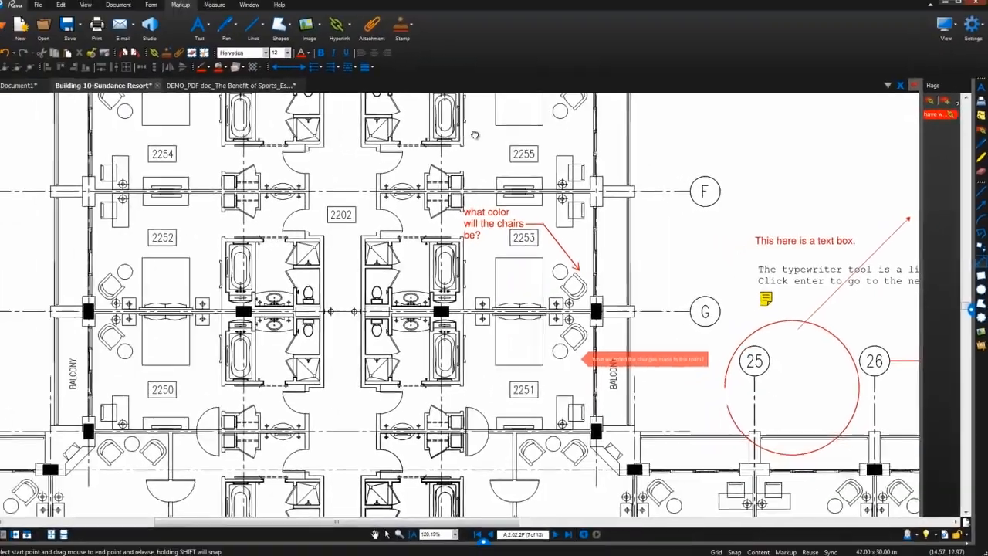
left_click_drag(261, 96, 284, 289)
left_click_drag(495, 270, 554, 291)
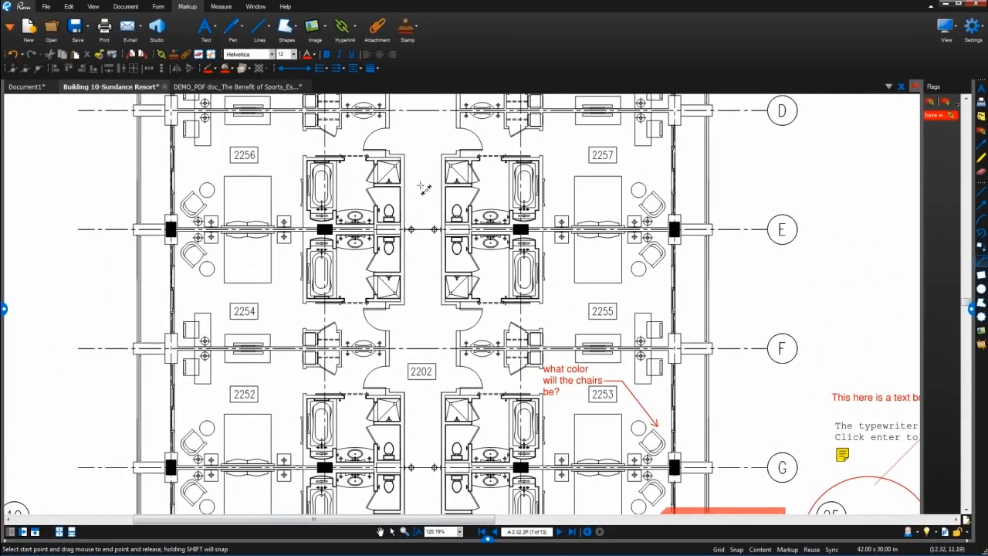
mouse_move(421, 186)
left_mouse_down()
mouse_move(426, 204)
mouse_move(422, 195)
left_mouse_up()
left_click_drag(419, 258, 419, 423)
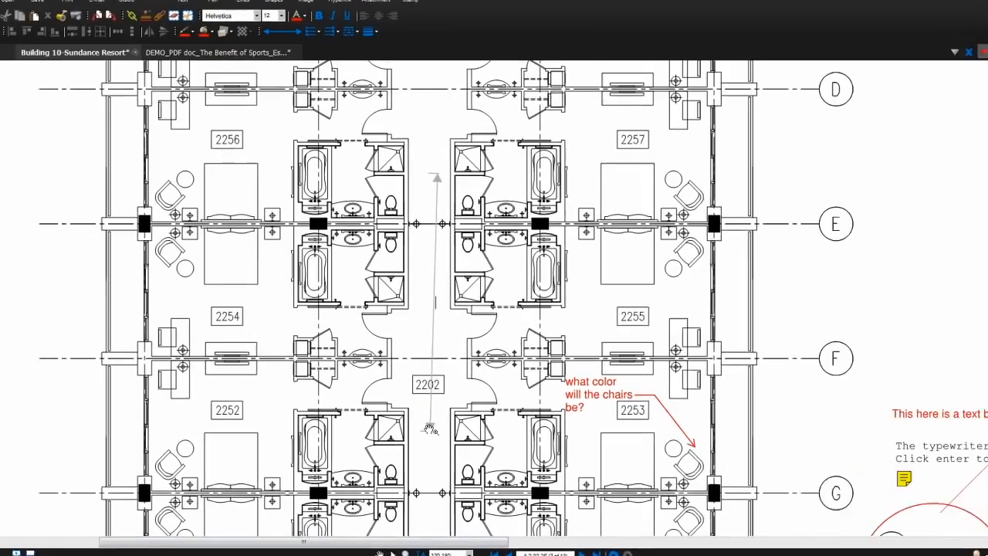
type("what is final")
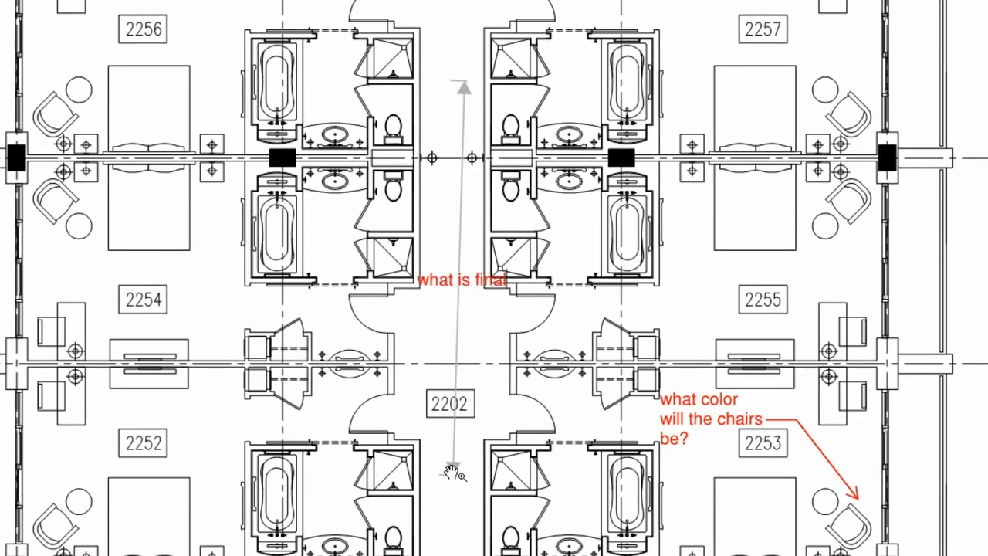
type(" length of hallway?")
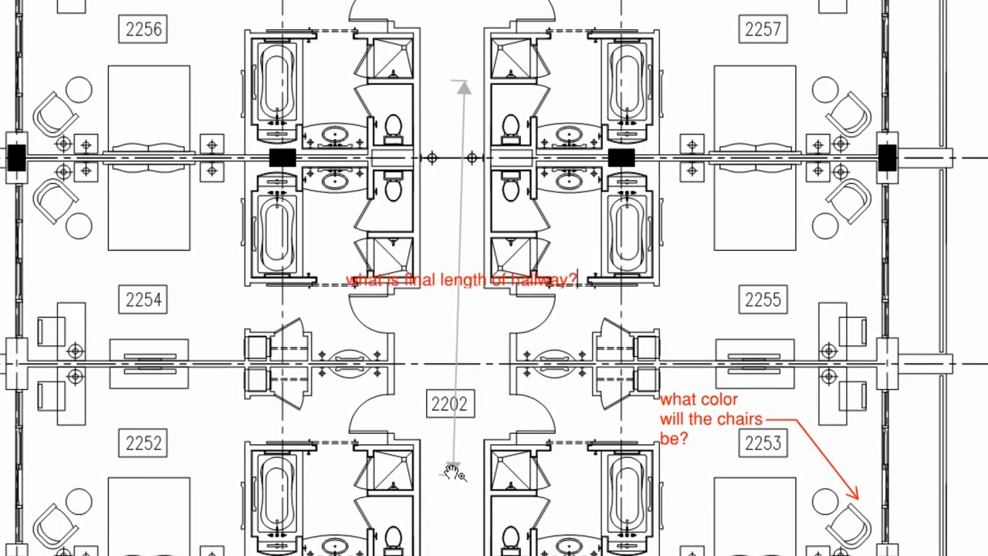
key("Return")
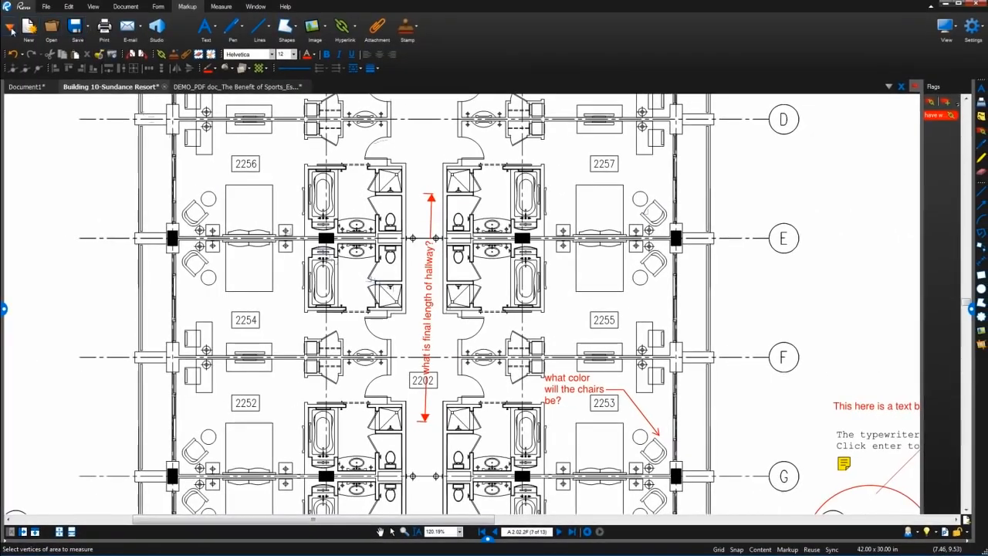
Show the measurement settings and place a rectangular area measurement over room 2257 between grid lines D and E.
left_click(10, 29)
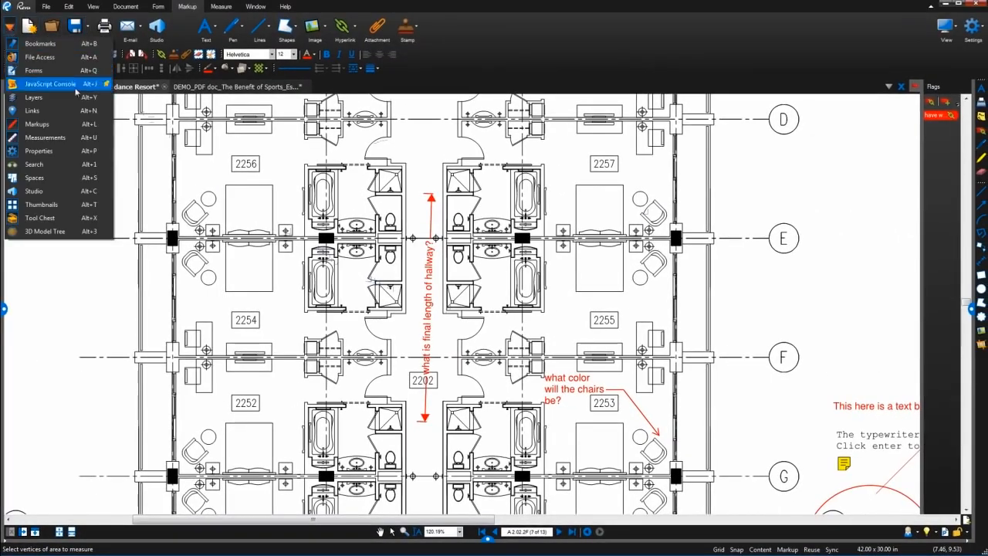
left_click(87, 143)
left_click(221, 6)
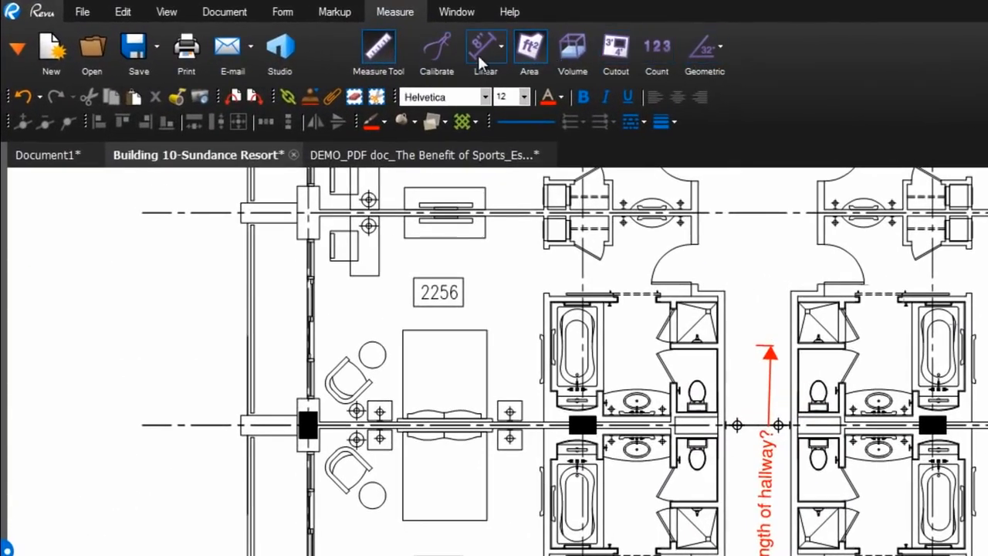
left_click(486, 50)
left_click(485, 52)
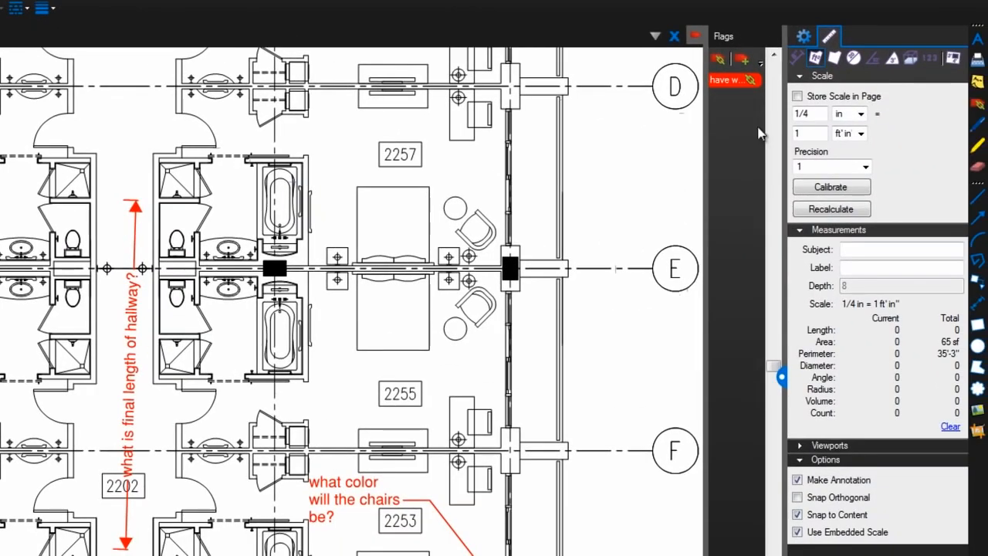
left_click(831, 62)
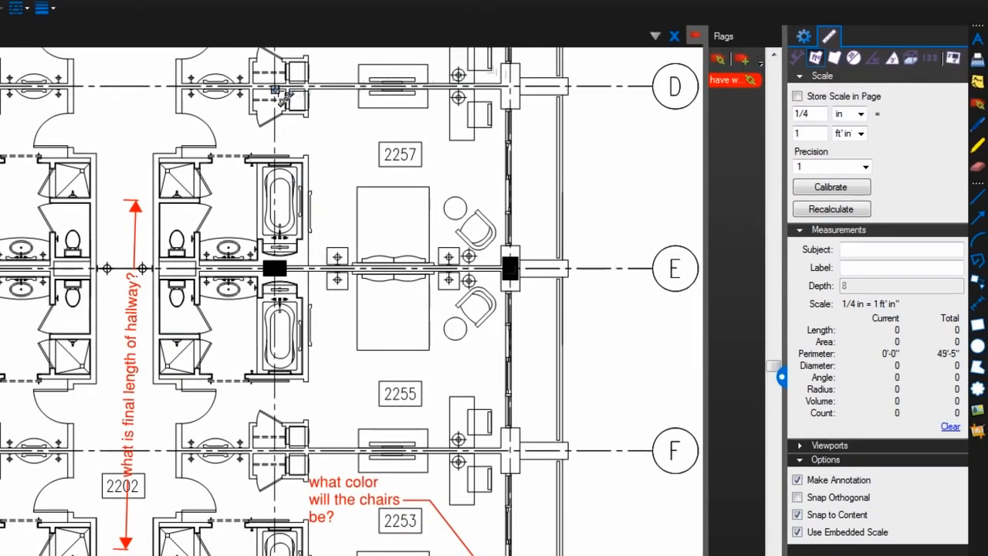
left_click_drag(275, 91, 515, 268)
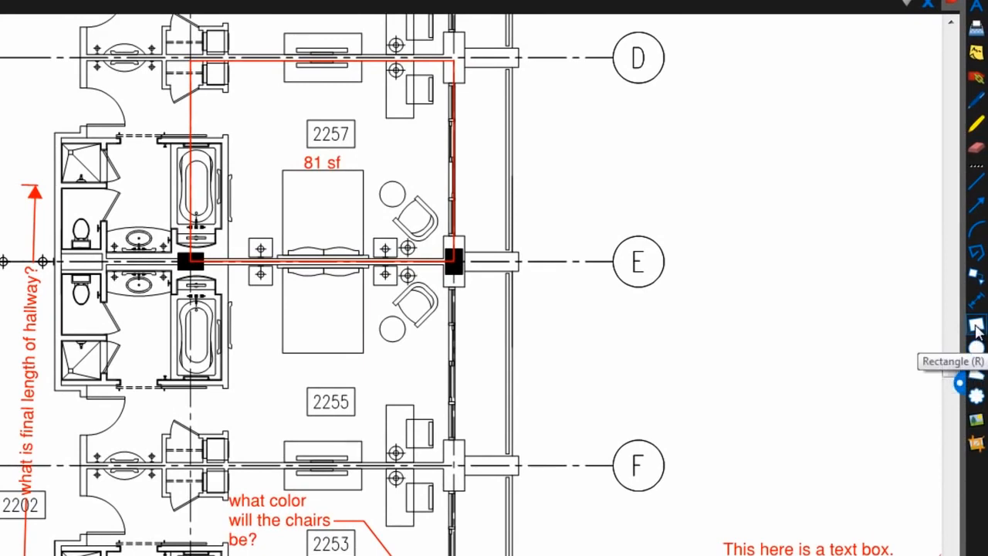
Draw a rectangle between grid bubbles D and E and an ellipse between grid bubbles E and F.
left_click(976, 328)
left_click_drag(557, 120, 733, 224)
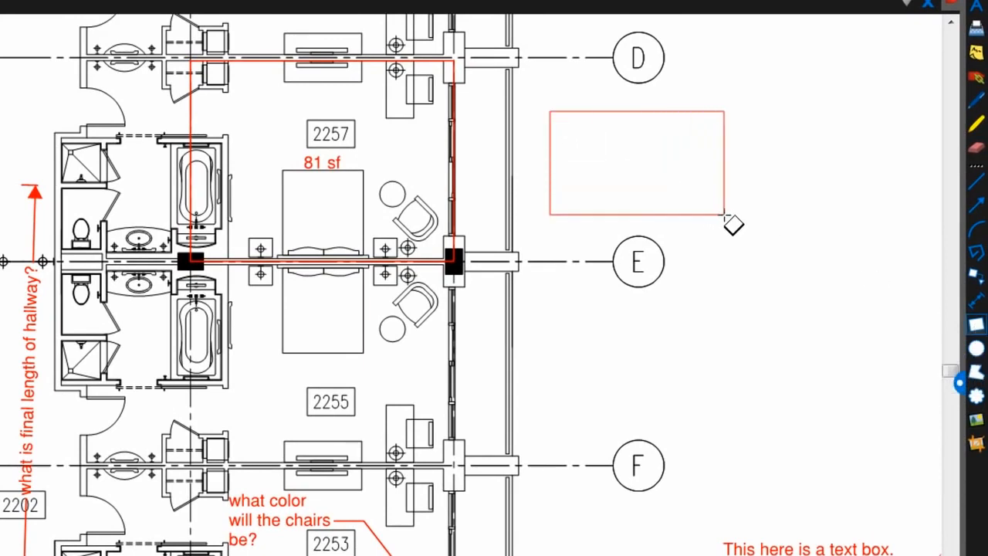
left_click(977, 349)
left_click_drag(546, 297, 729, 397)
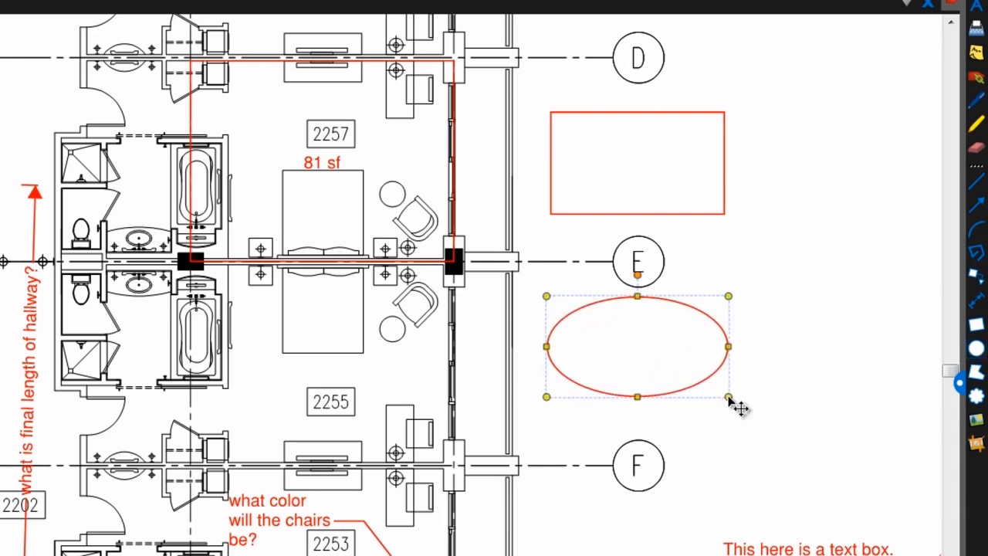
Draw a rectangular polygon to the right of grid bubble E, move its upper-left vertex inward, and delete the polygon.
left_click(977, 374)
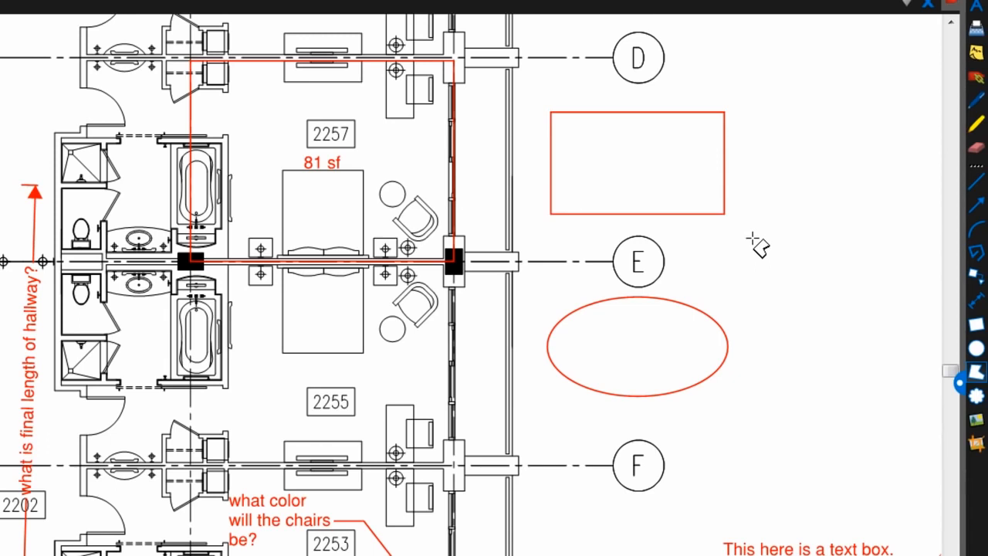
left_click_drag(752, 238, 916, 341)
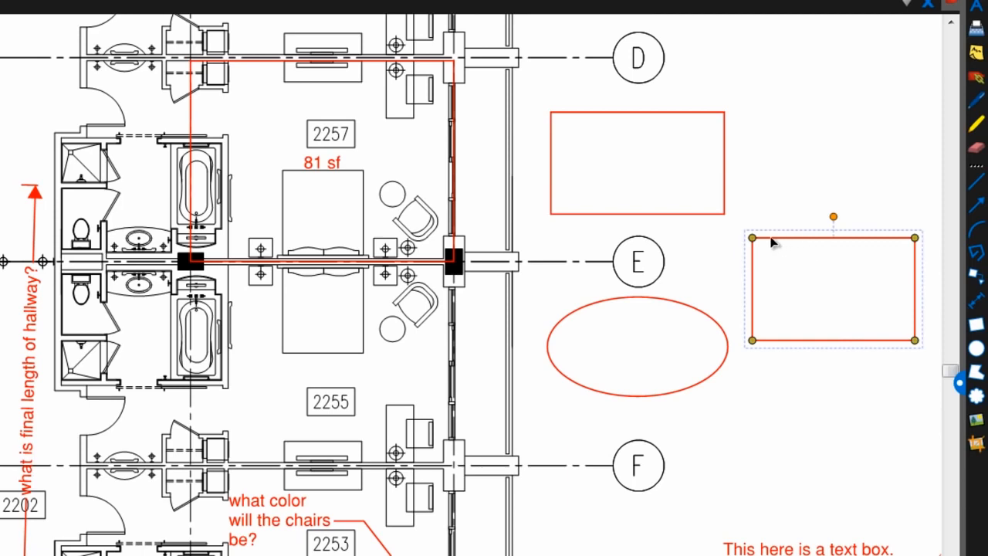
left_click_drag(752, 238, 786, 263)
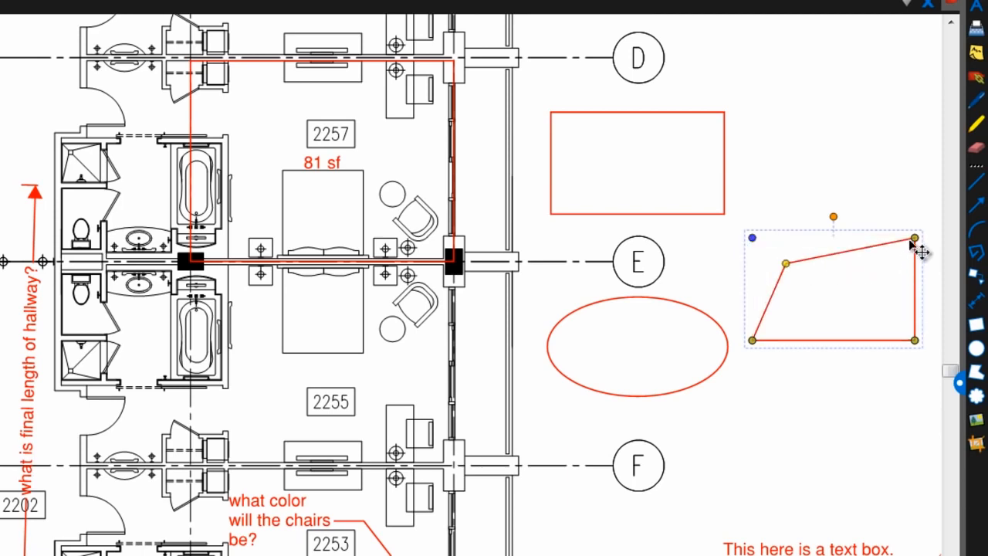
key("Delete")
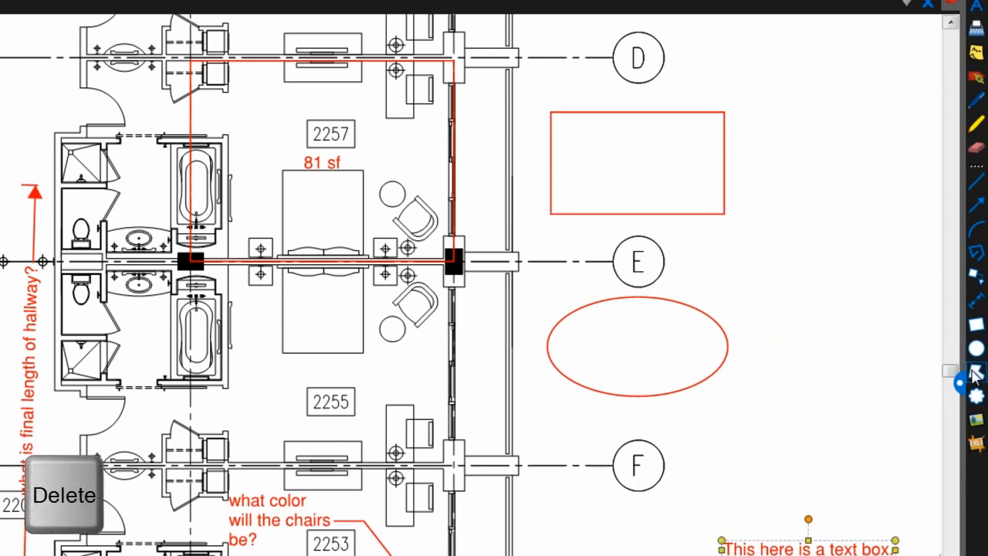
Draw a five-sided polygon to the right of grid bubble E and move its last-placed vertex inward to form a notch.
left_click(975, 374)
left_click(758, 249)
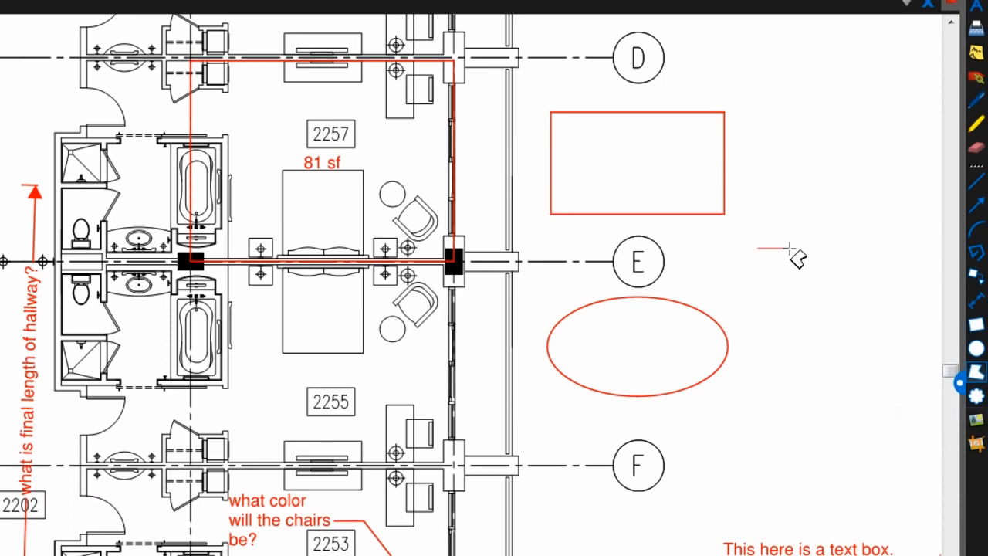
left_click(860, 210)
scroll(913, 304, "right", 5)
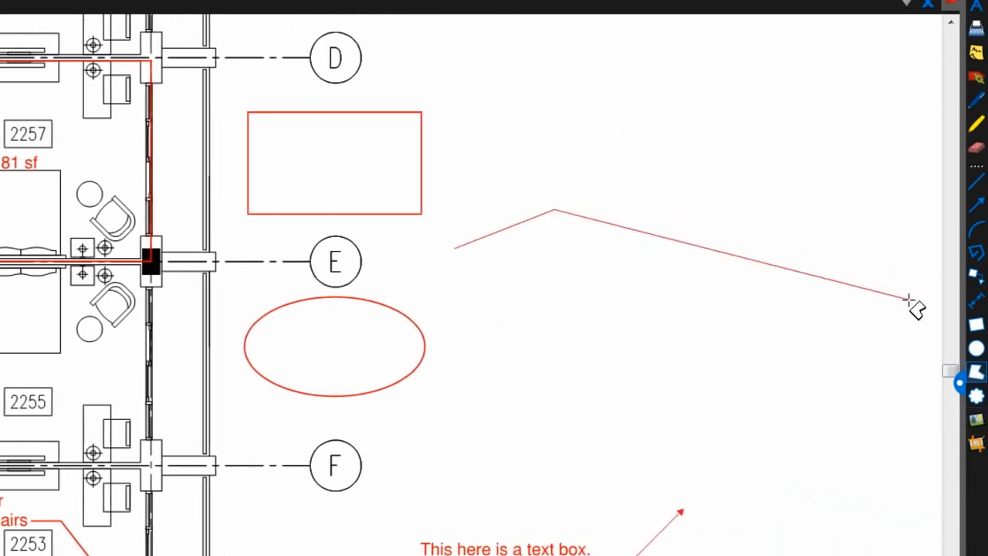
left_click(664, 302)
left_click(532, 357)
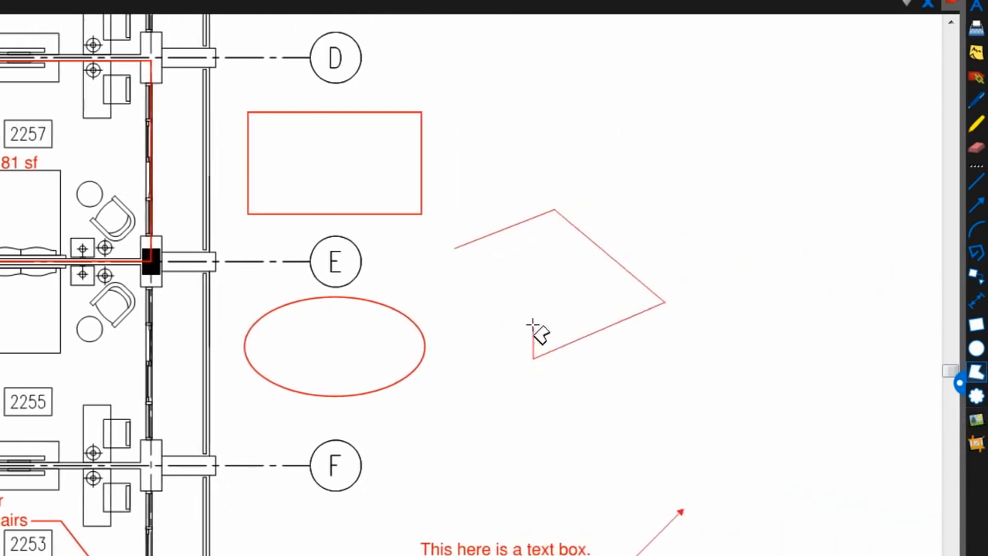
double_click(496, 289)
left_click_drag(495, 287, 525, 286)
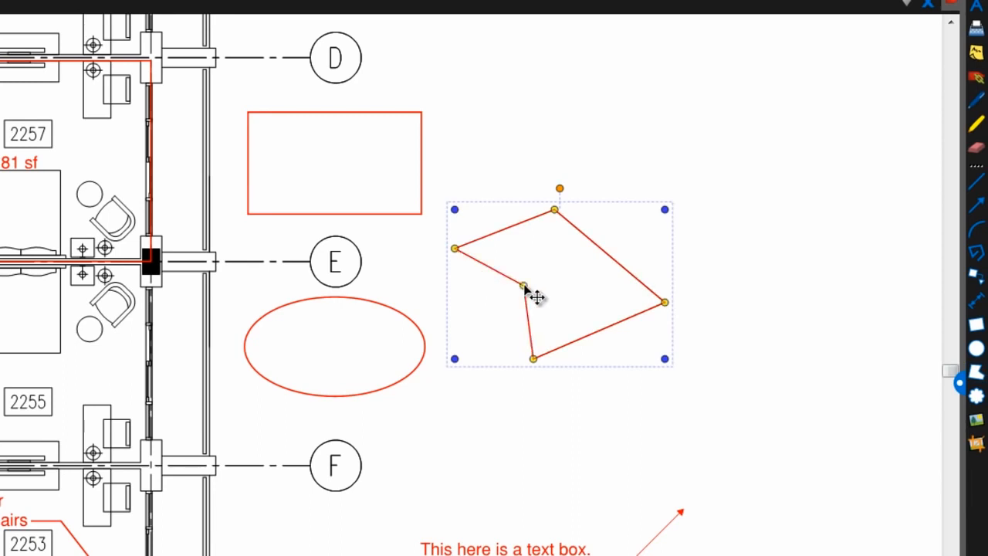
Draw a rectangular cloud to the upper right of the notched polygon and a five-sided cloud below it.
left_click(976, 396)
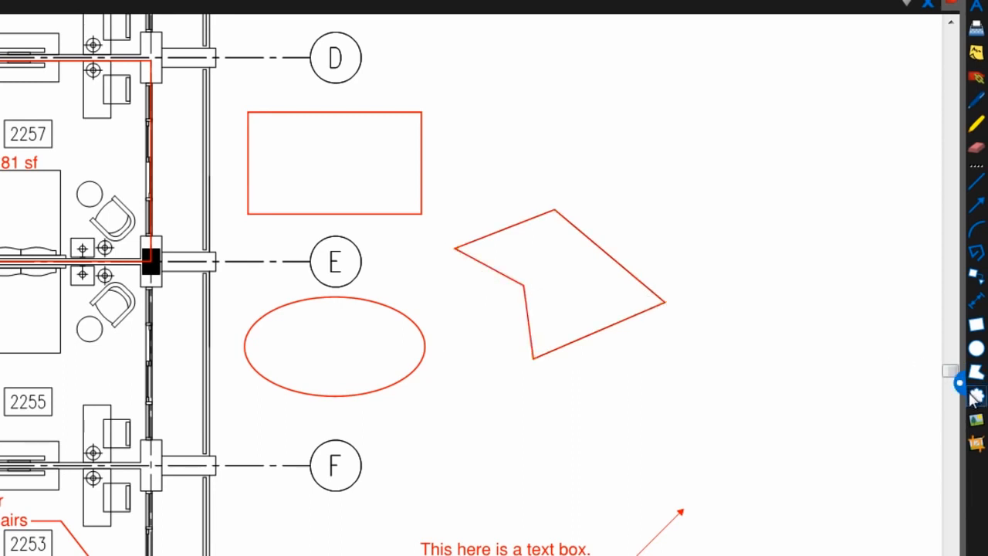
left_click_drag(641, 115, 851, 251)
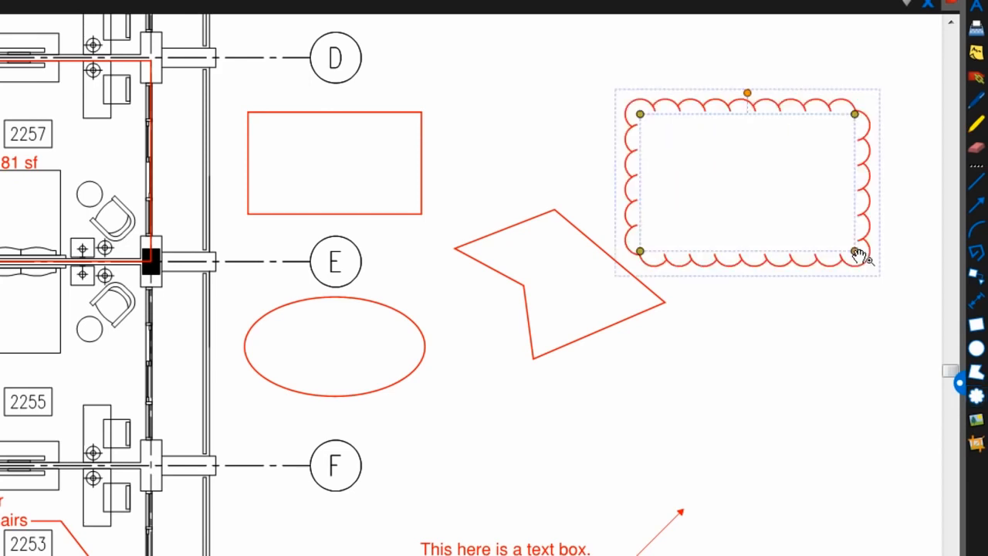
left_click(977, 395)
left_click(729, 353)
left_click(622, 414)
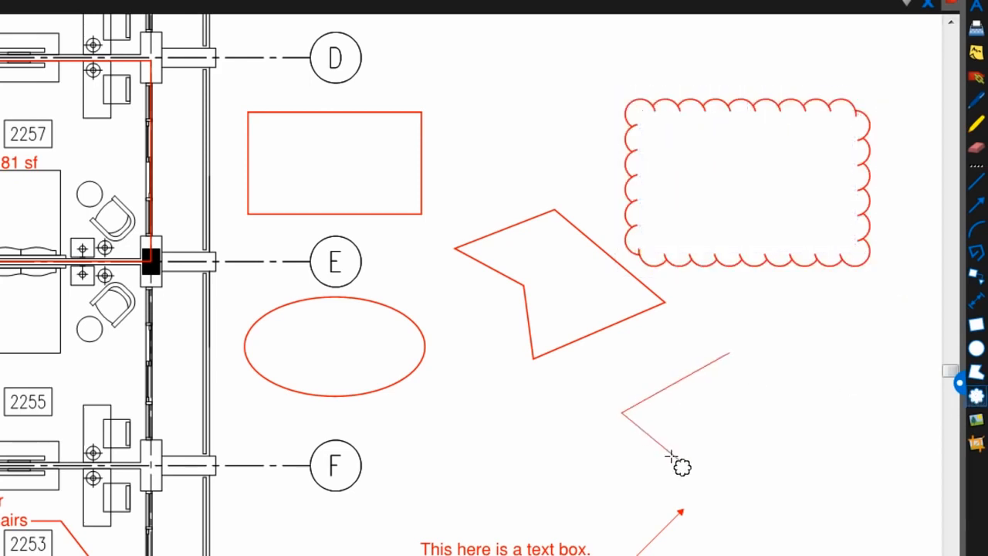
left_click(724, 522)
left_click(886, 520)
double_click(887, 373)
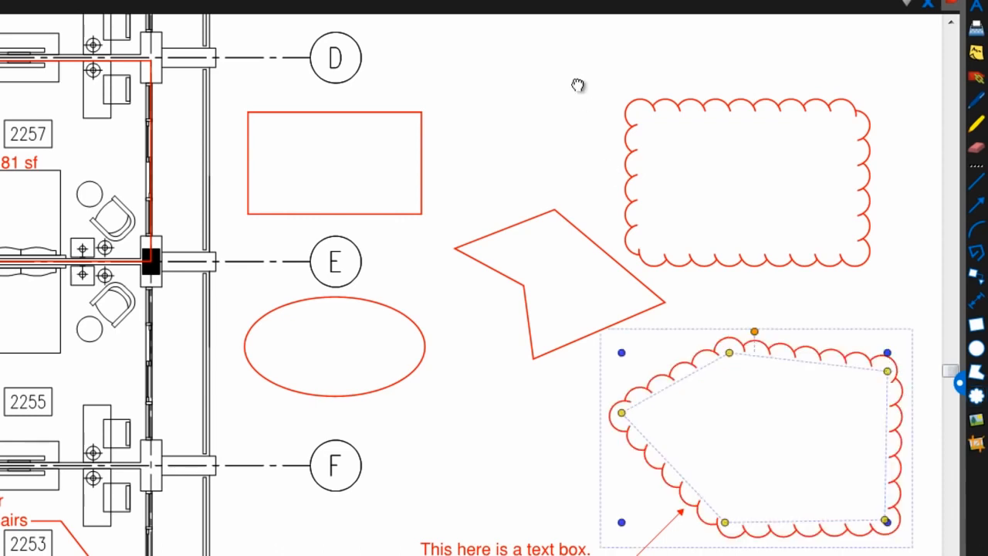
Draw a perfect square between grid bubbles B and C and a perfect circle to its right.
mouse_move(578, 85)
left_mouse_down()
mouse_move(470, 307)
mouse_move(297, 499)
left_mouse_up()
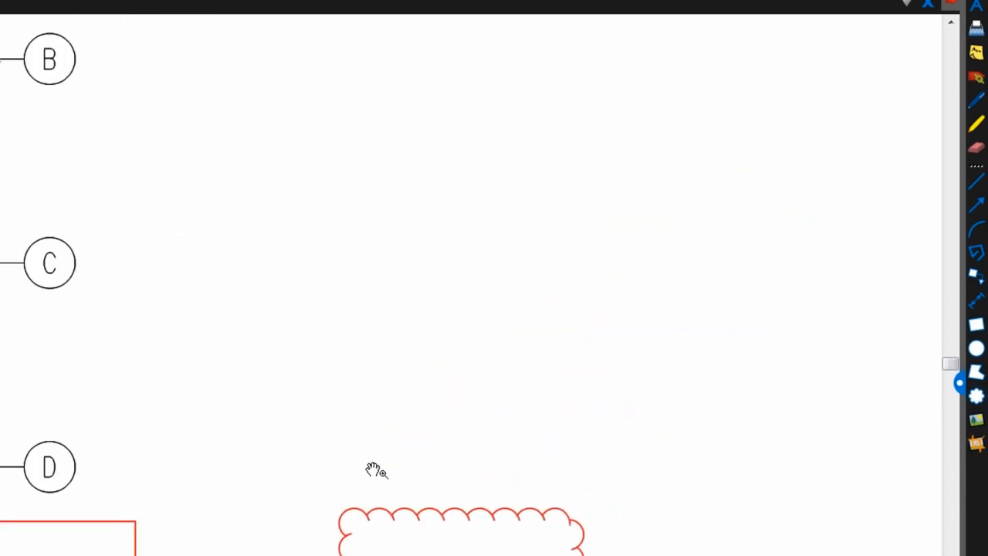
left_click(977, 325)
left_click_drag(163, 112, 312, 353)
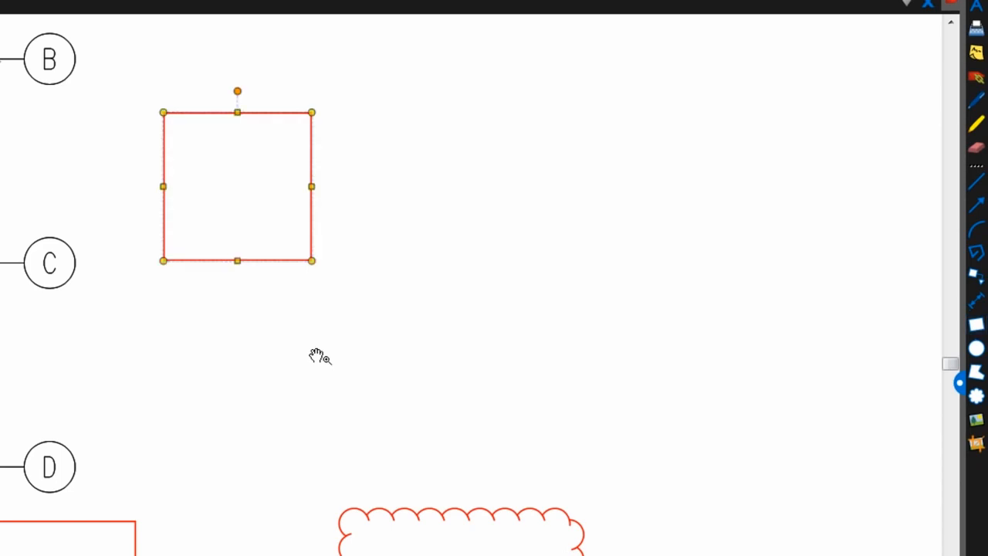
left_click(977, 348)
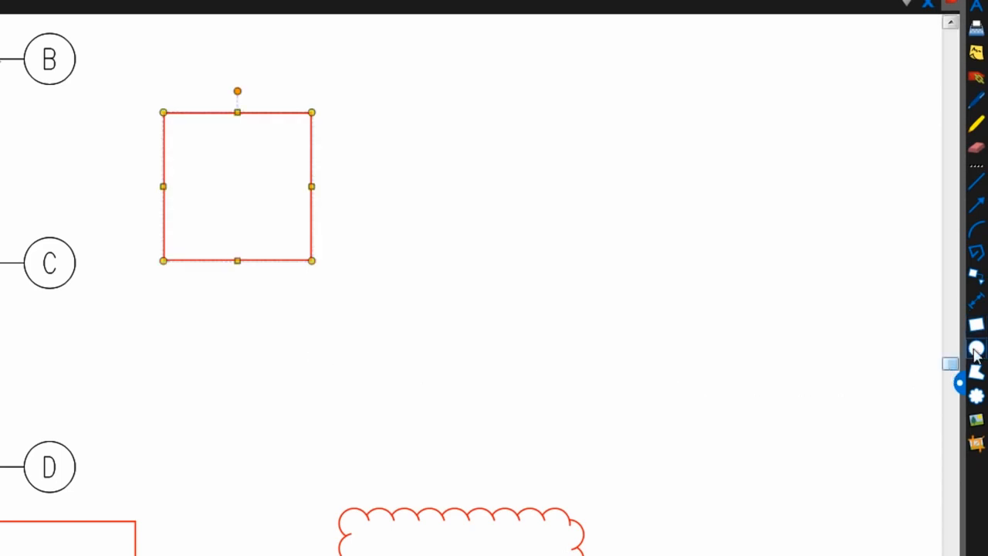
left_click_drag(377, 186, 510, 344)
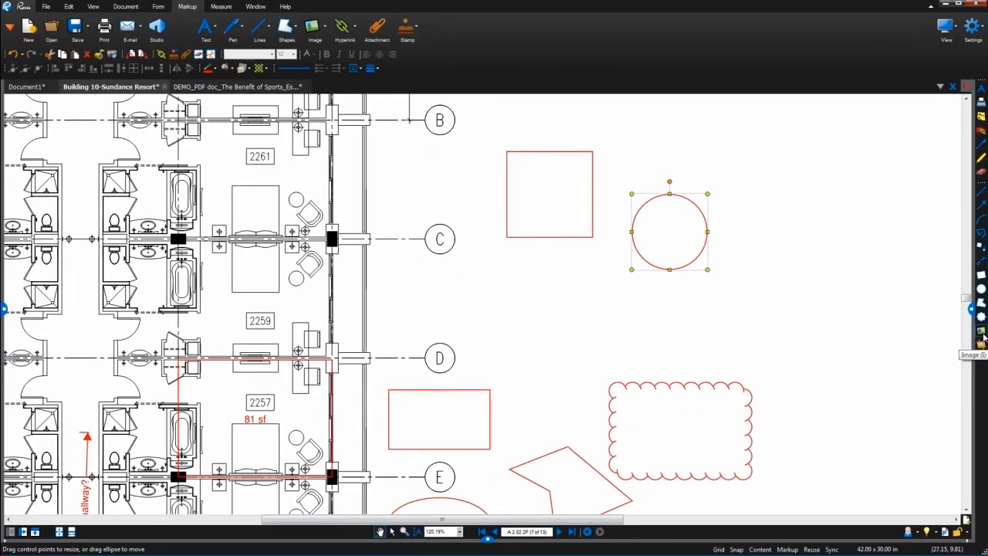
Insert the image WallIssue 003.jpg to the right of the circle and crop it to the crack in the wall.
left_click(977, 420)
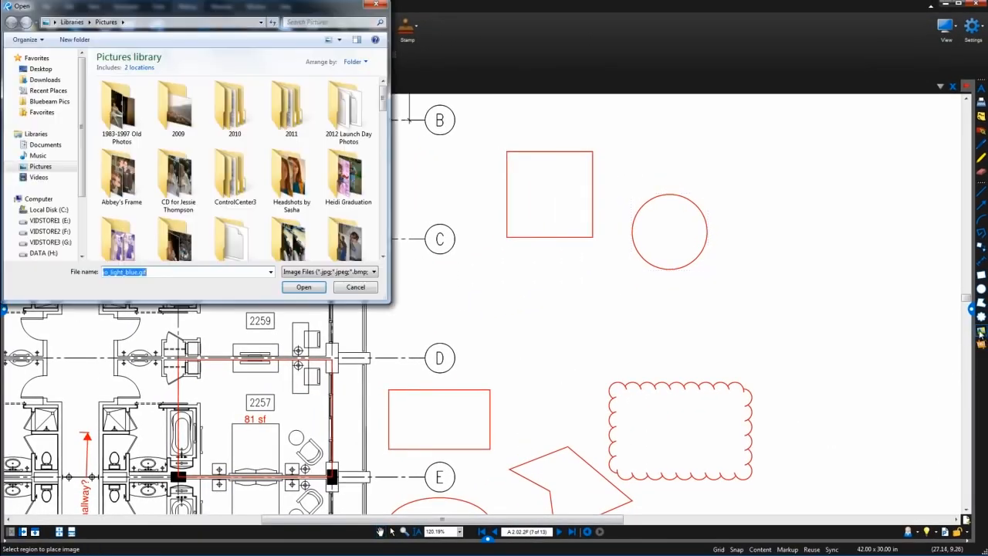
left_click(184, 22)
key("ctrl+v")
key("Return")
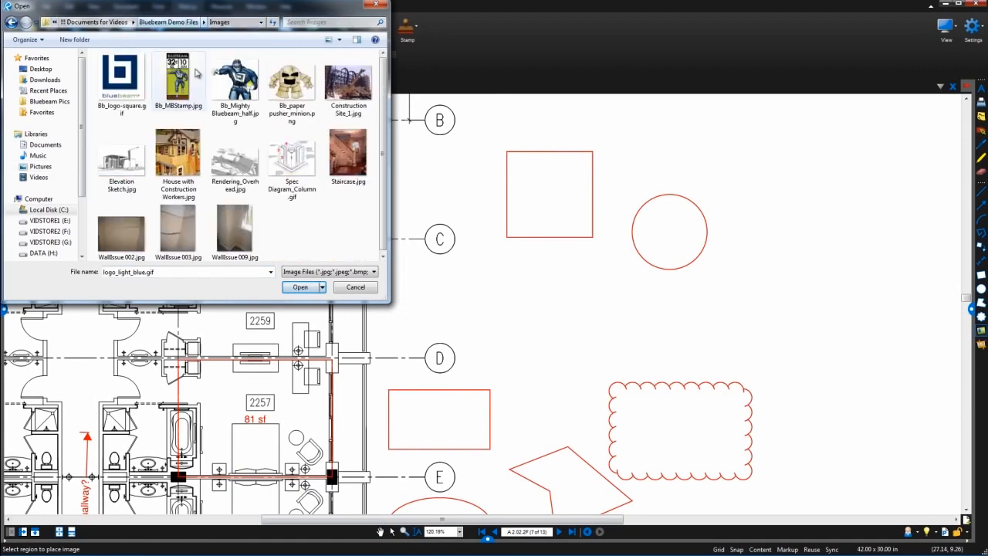
left_click(192, 242)
double_click(192, 241)
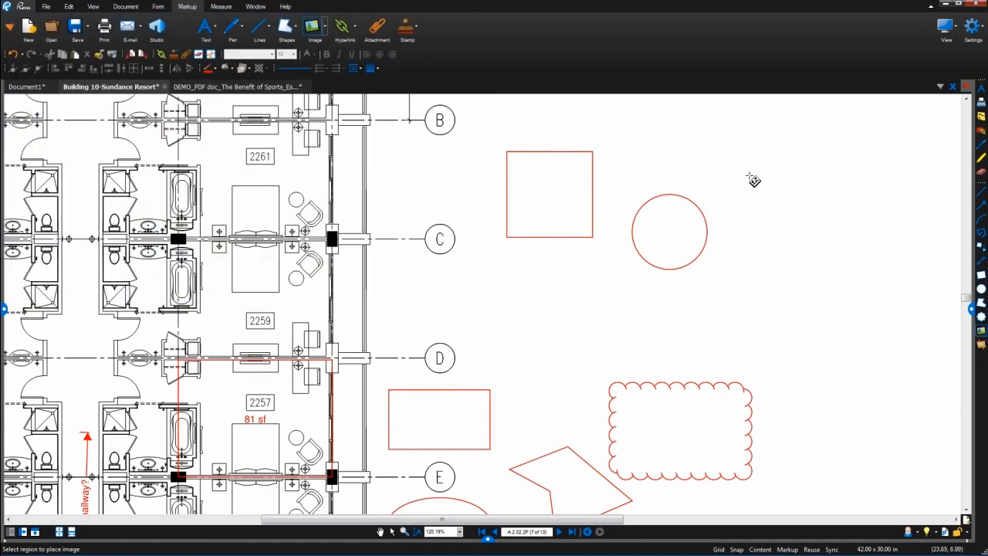
left_click_drag(744, 159, 862, 326)
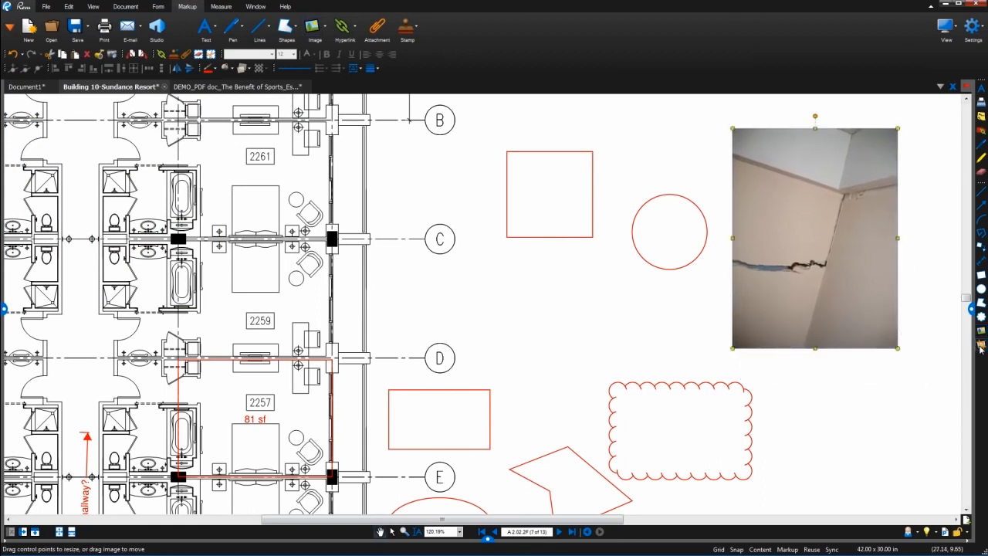
left_click_drag(847, 246, 737, 296)
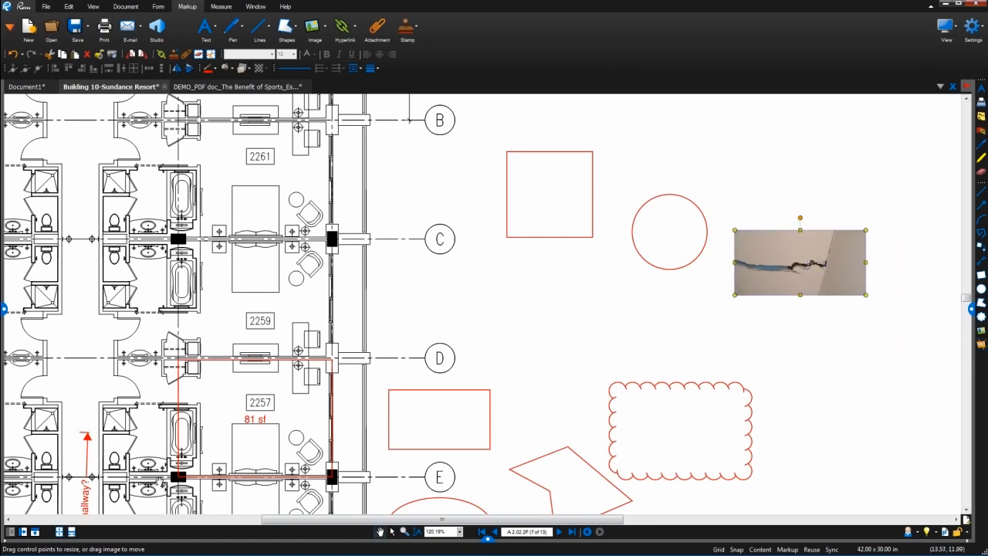
Show the whole sheet and place the Approved.pdf stamp in the blank area above the wall photo.
left_click(63, 532)
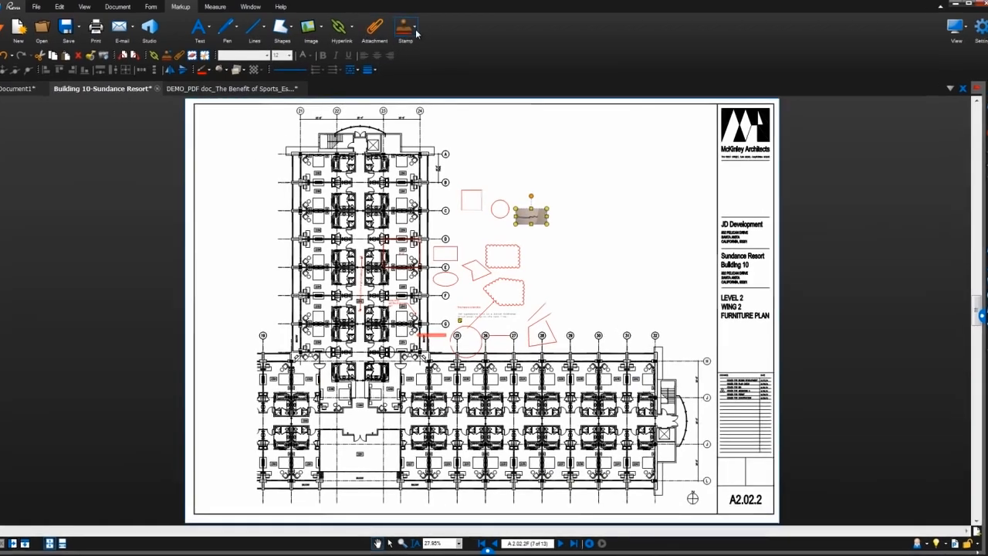
left_click(417, 31)
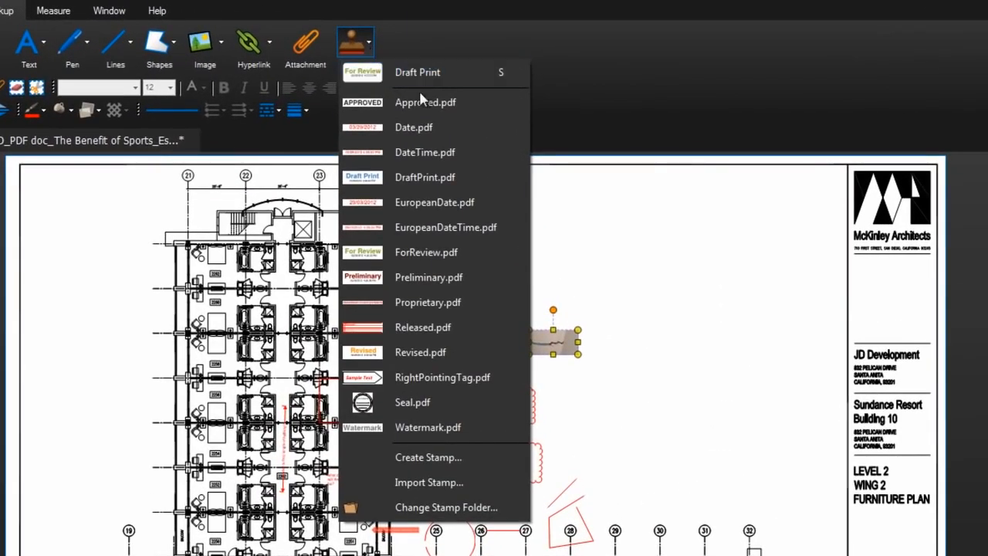
left_click(422, 111)
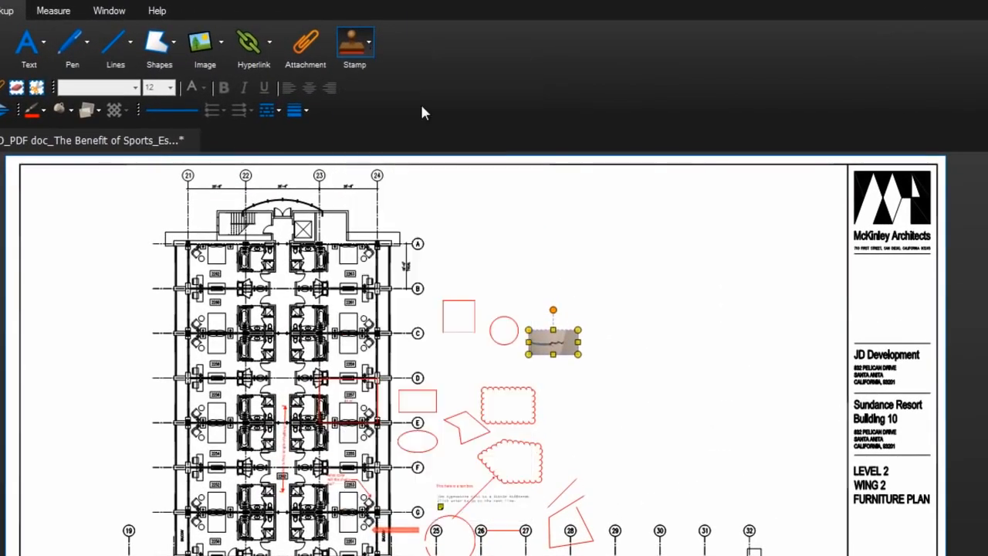
left_click(623, 245)
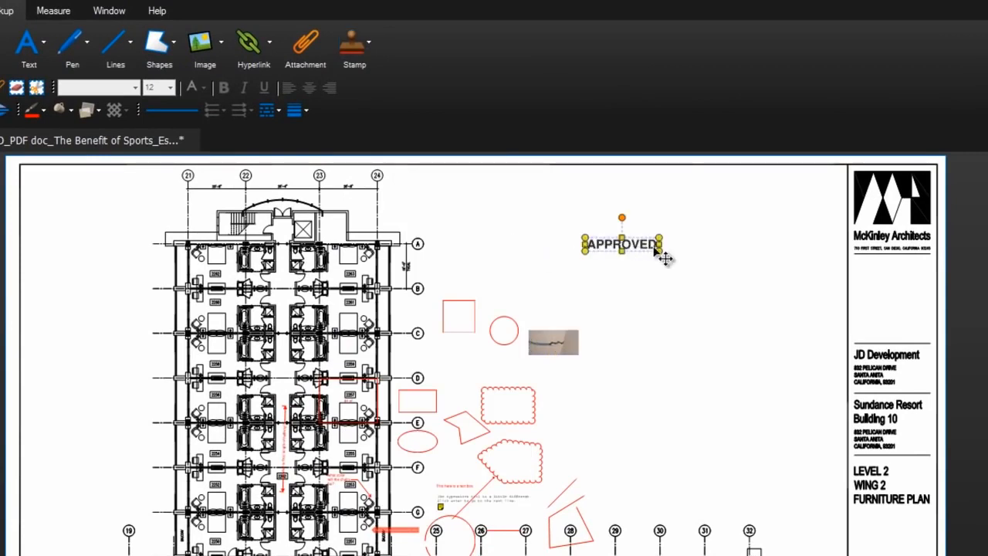
Enlarge the APPROVED stamp proportionally to more than twice its width and rotate it to about 330°.
left_click_drag(664, 261, 760, 317)
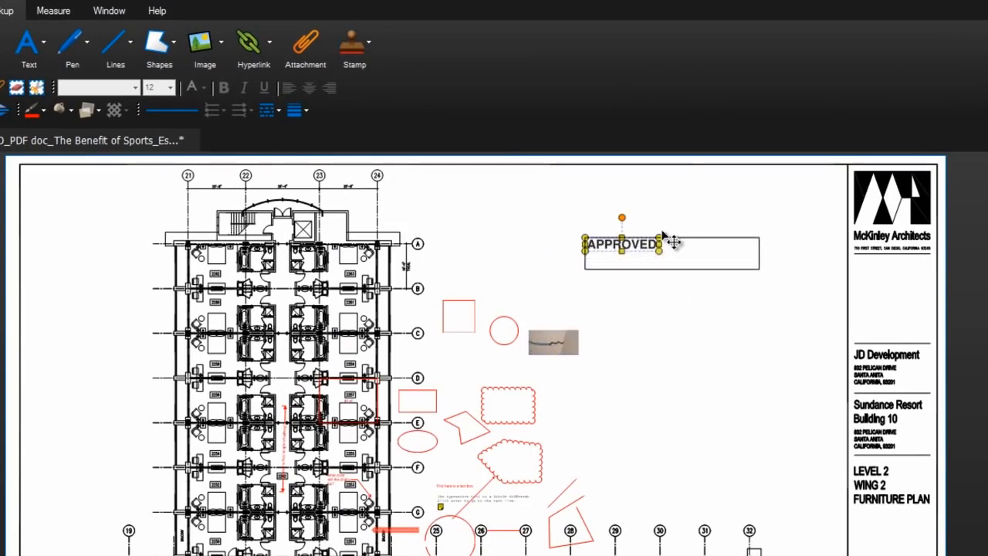
left_click_drag(671, 218, 645, 213)
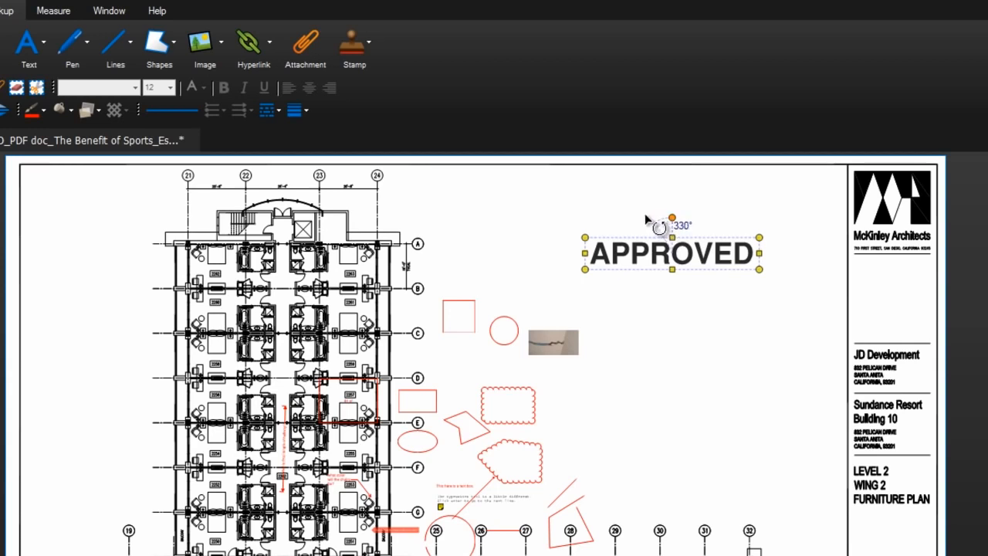
mouse_move(691, 261)
left_mouse_down()
mouse_move(174, 274)
mouse_move(130, 242)
left_mouse_up()
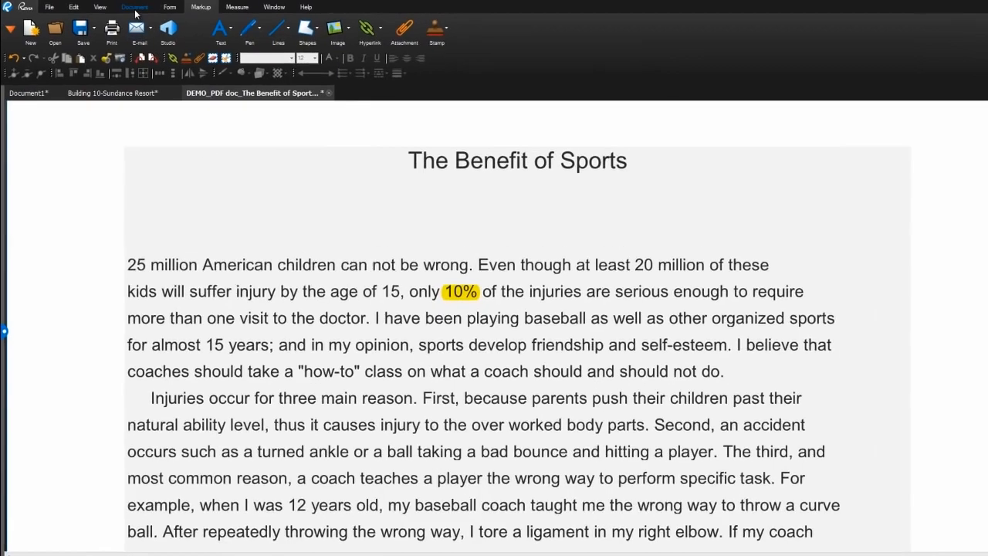
Underline the words "children can not be wrong" in the first sentence of The Benefit of Sports document.
left_click(125, 6)
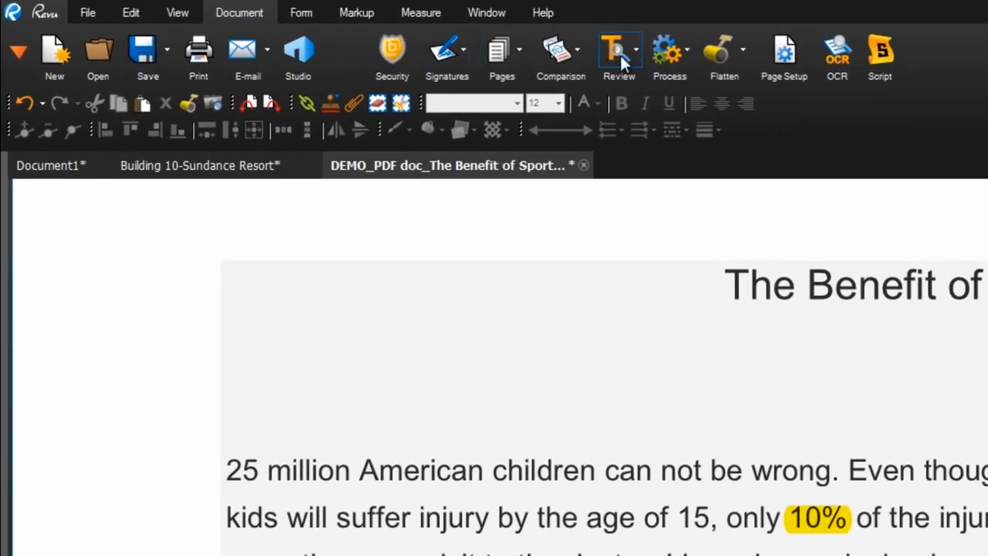
left_click(620, 53)
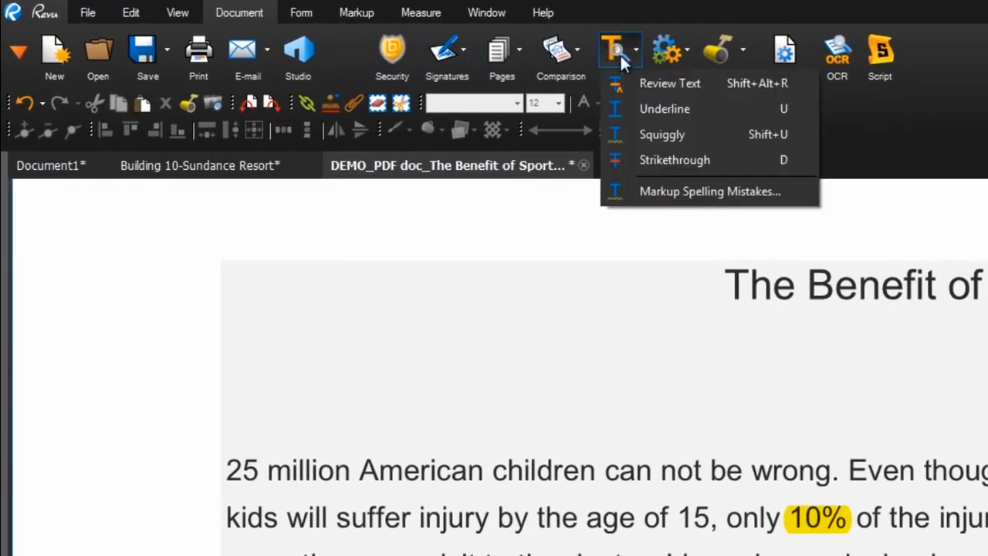
left_click(700, 120)
left_click_drag(494, 471, 561, 471)
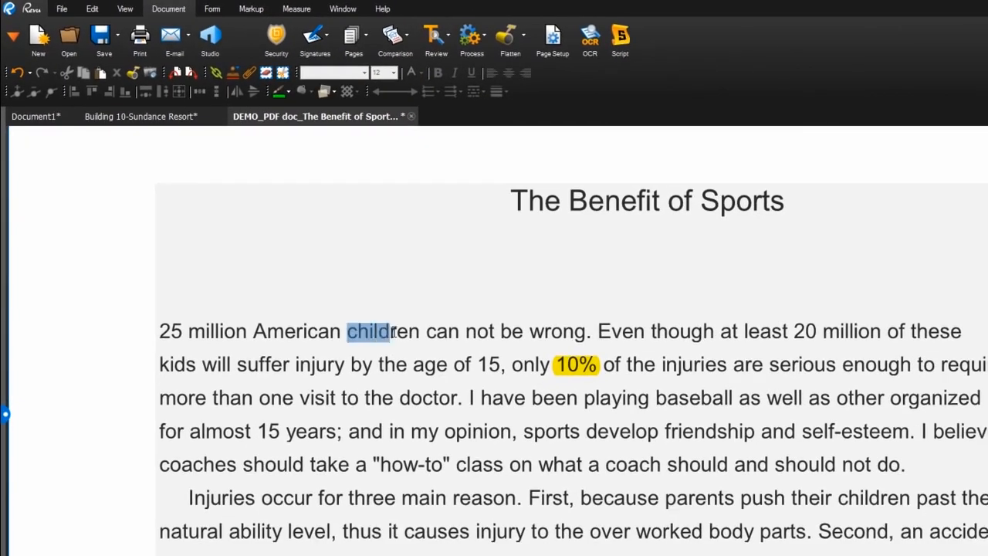
left_click_drag(394, 331, 585, 331)
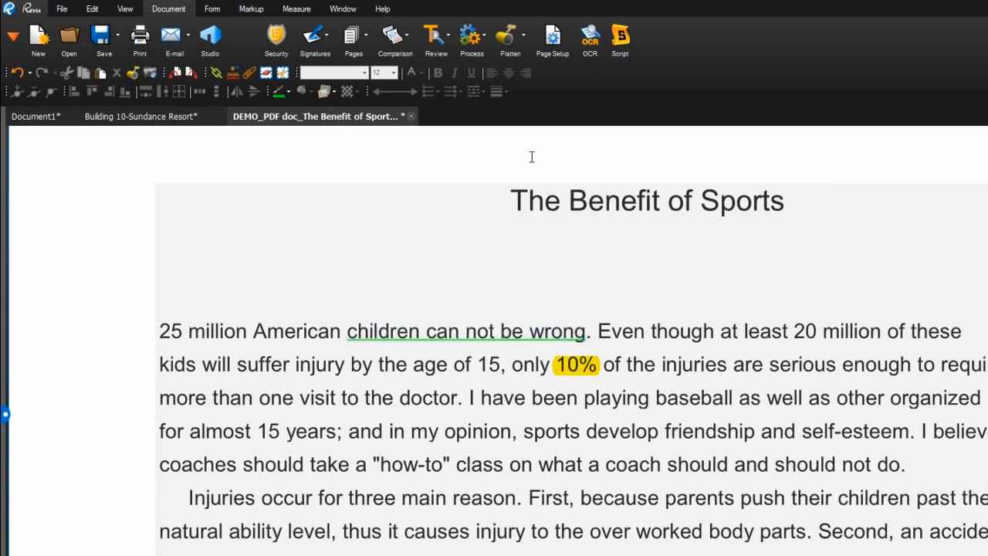
Strike through the word "because" in the second paragraph's sentence that begins with "First".
left_click(442, 41)
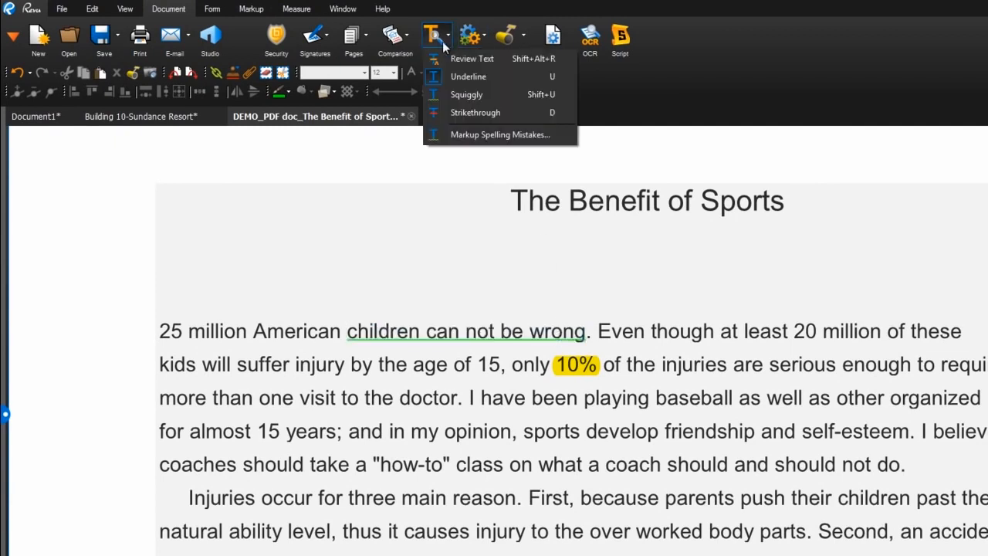
left_click(456, 113)
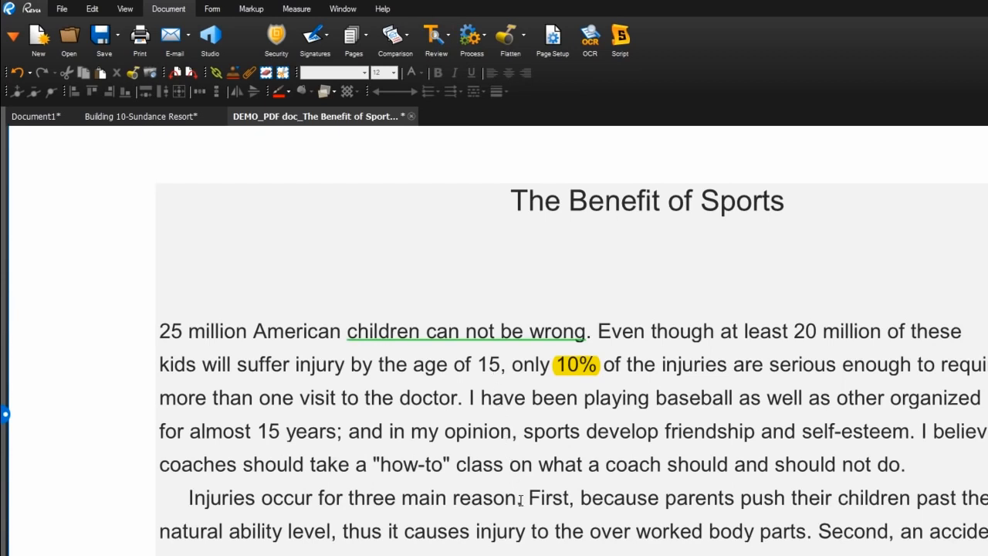
left_click_drag(581, 498, 660, 502)
Use Review Text to mark "25 million" for replacement with "Twenty-five million" and close the replacement note.
left_click(443, 47)
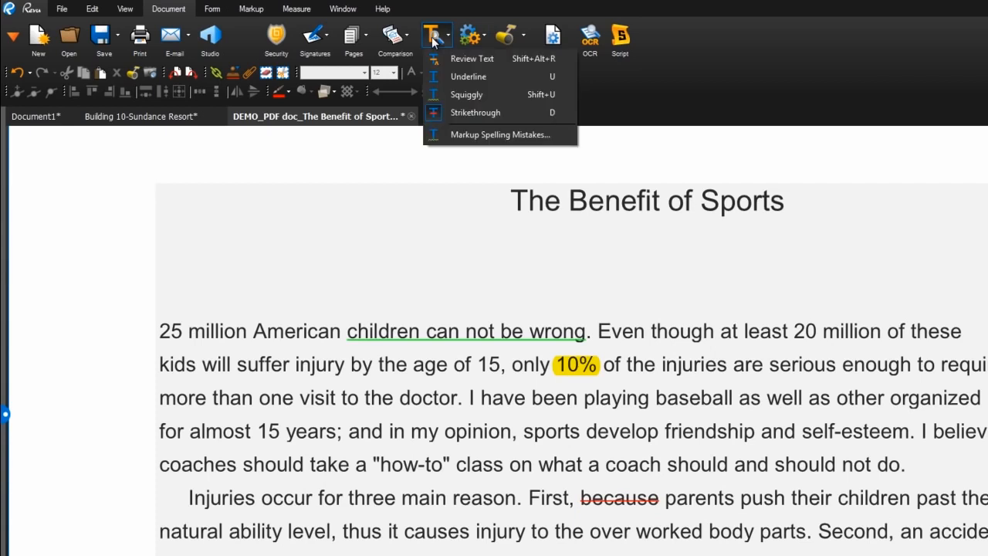
left_click(443, 58)
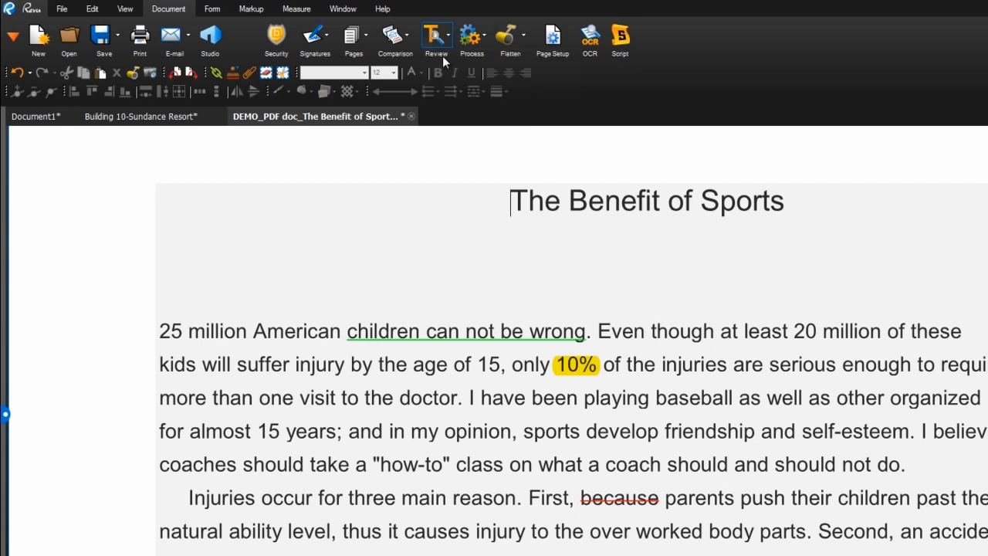
left_click_drag(247, 332, 165, 333)
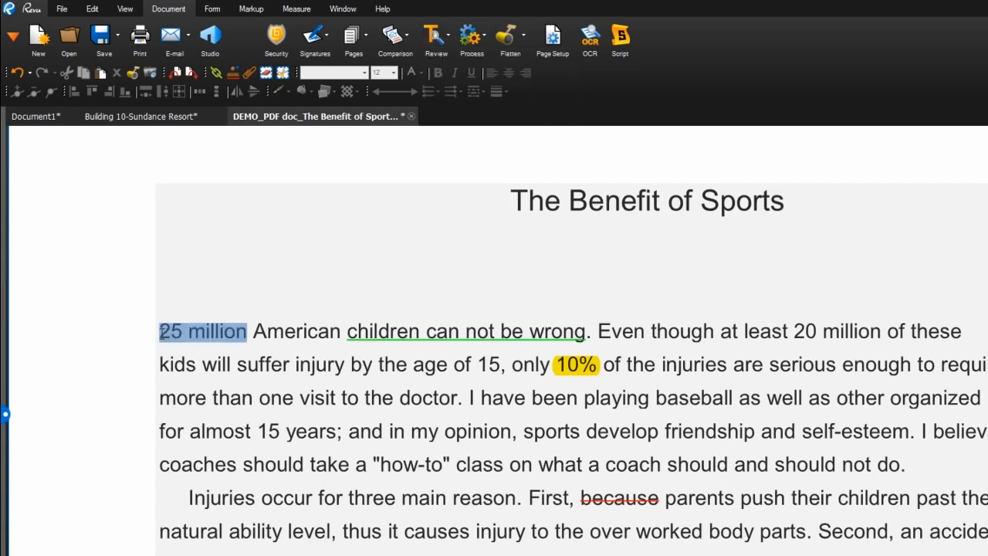
type("Twen")
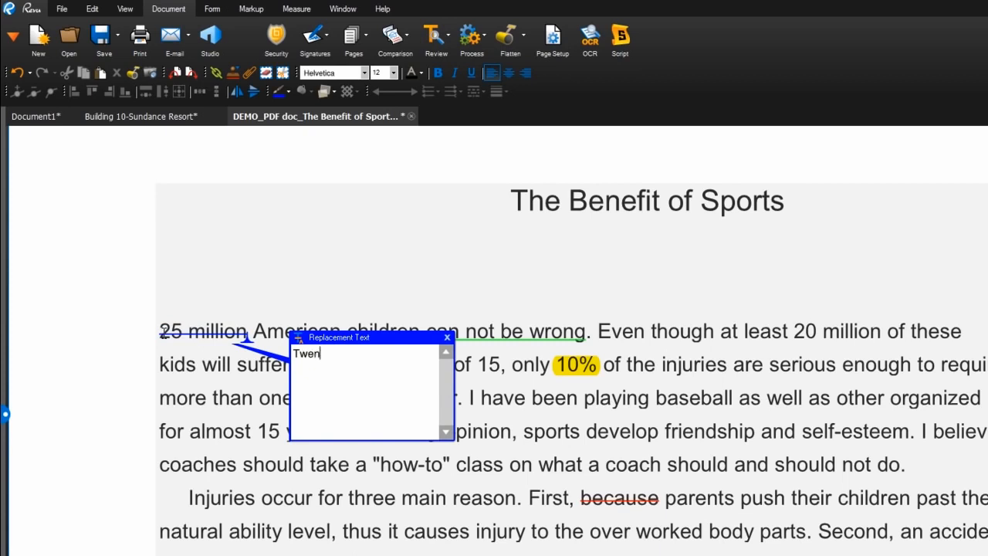
type("ty-five million")
left_click(449, 339)
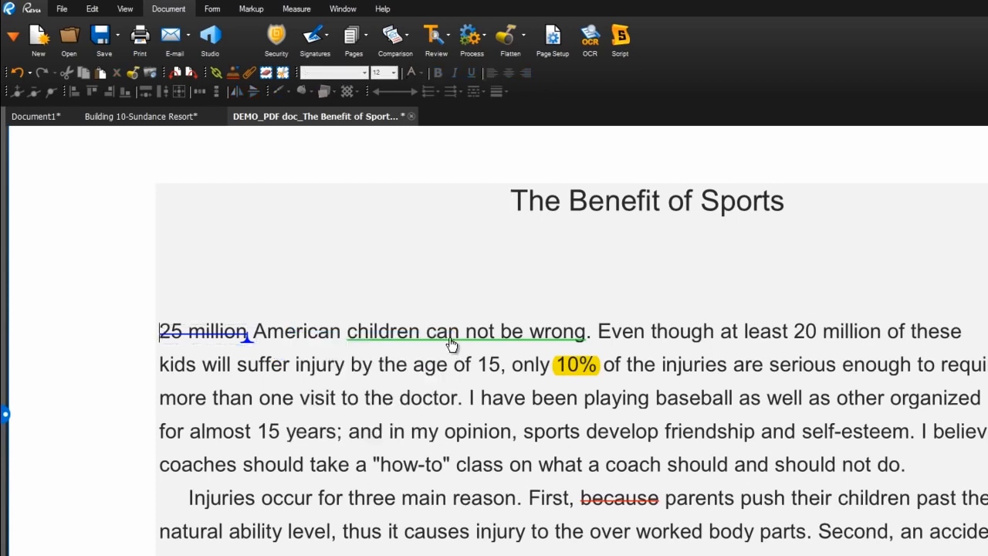